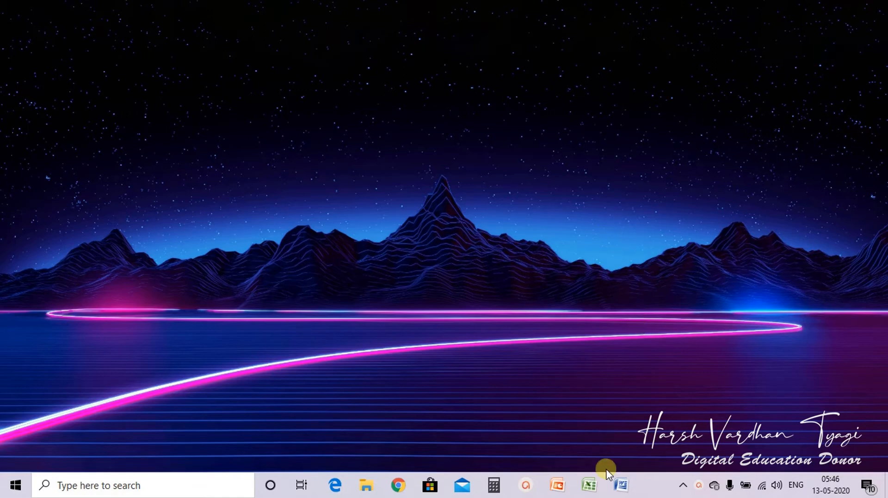
# Start Microsoft Word and open the "online safety" document at 140% zoom.
pyautogui.click(618, 487)
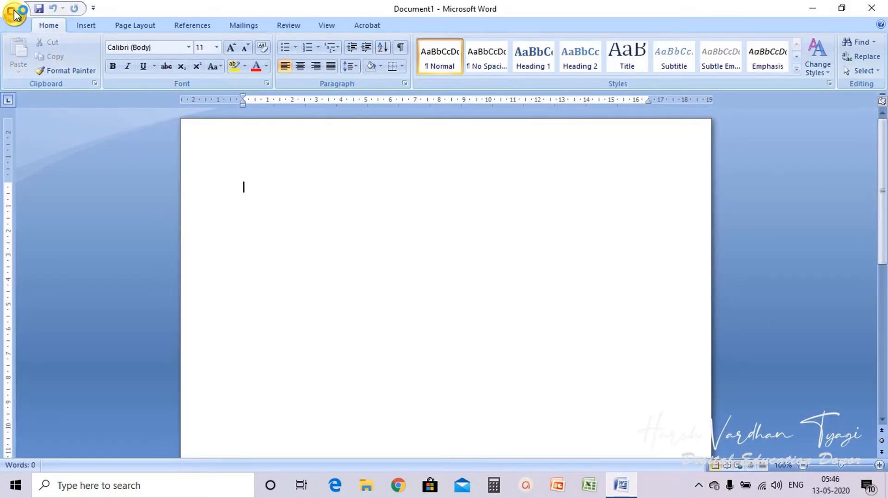
pyautogui.click(14, 14)
pyautogui.click(128, 54)
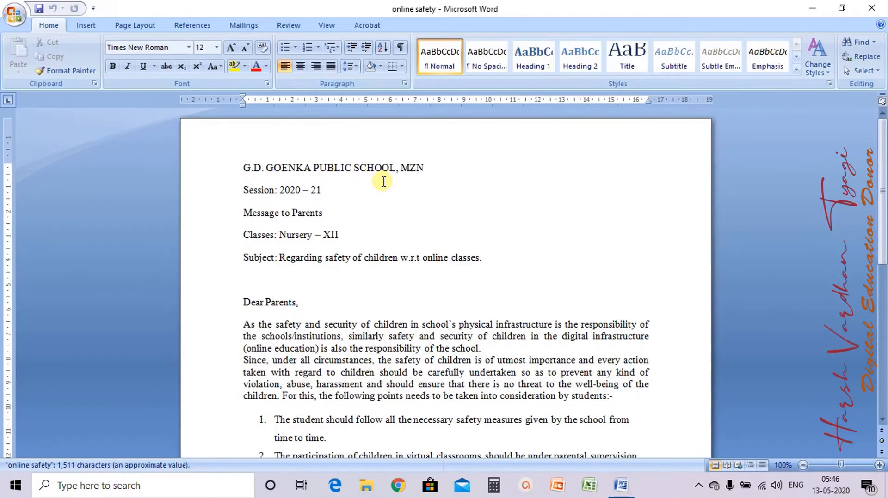
pyautogui.click(878, 465)
pyautogui.click(879, 465)
pyautogui.click(878, 465)
pyautogui.click(878, 465)
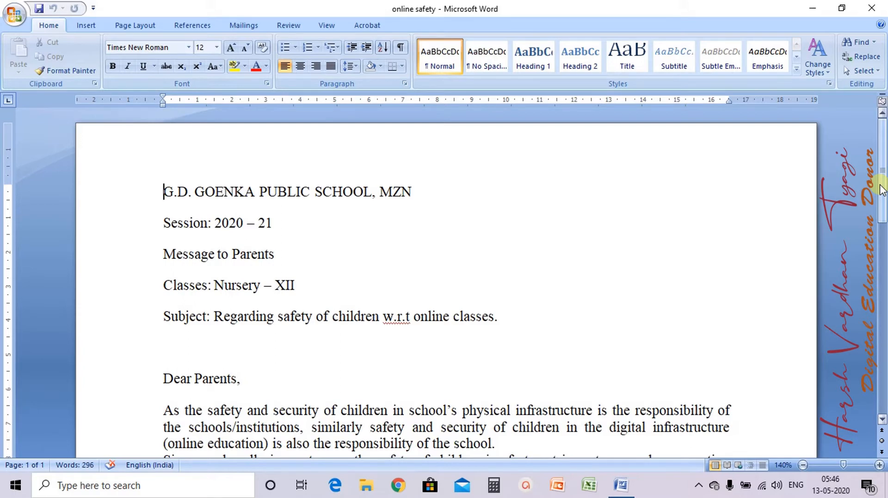
# Format the school name line at the top of the letter as 14 pt bold red text with yellow highlighting.
pyautogui.click(157, 189)
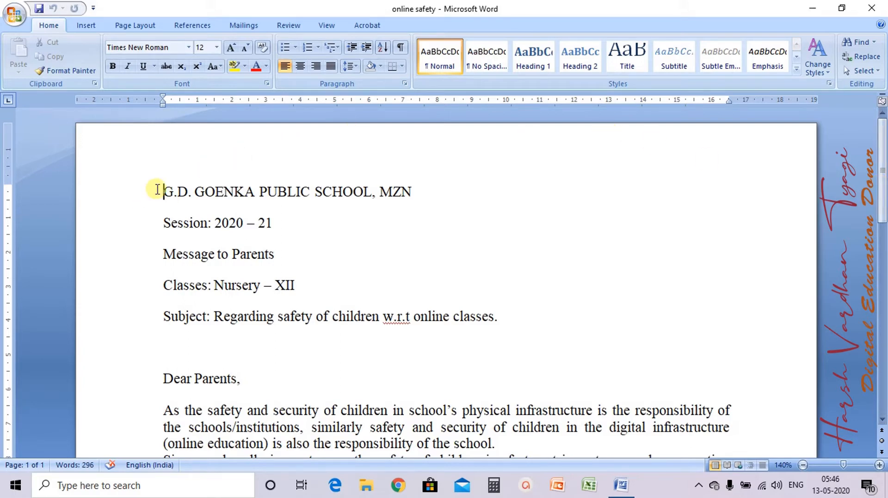
pyautogui.moveTo(157, 190); pyautogui.dragTo(426, 178)
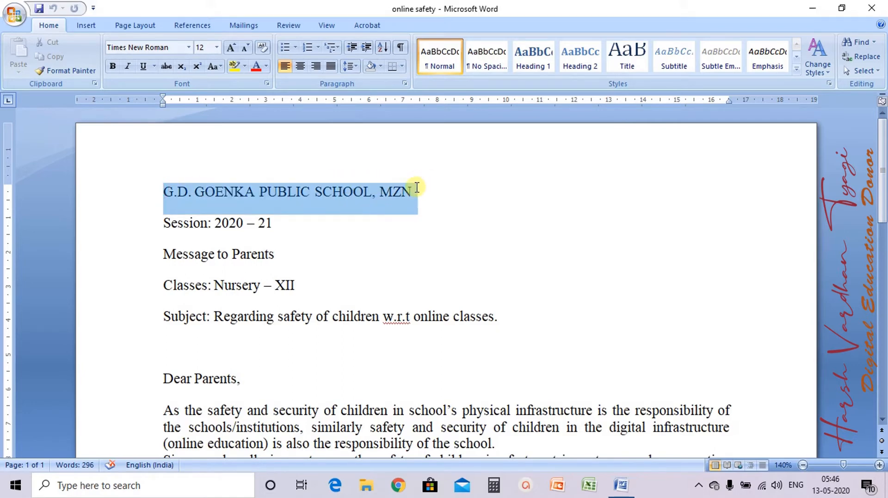
pyautogui.click(230, 48)
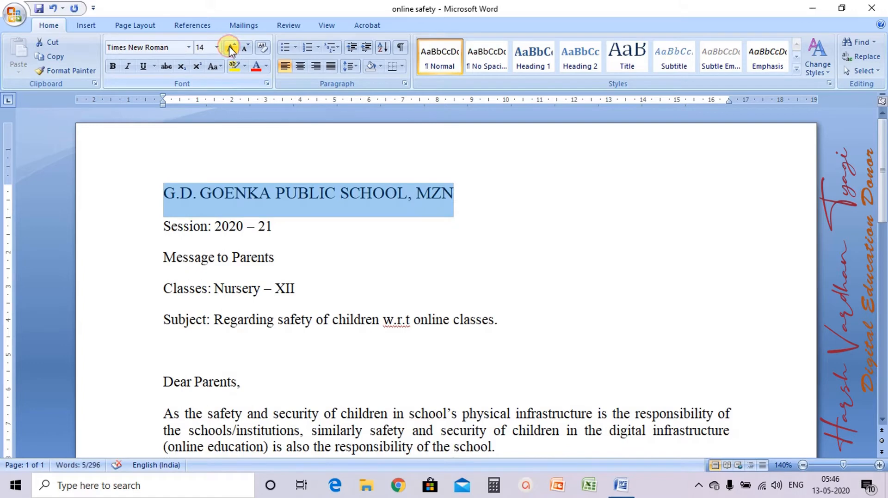
pyautogui.click(113, 66)
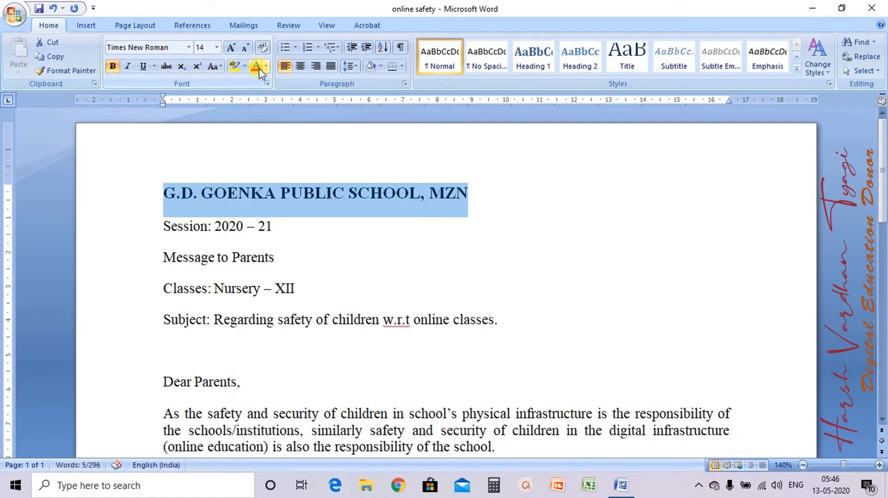
pyautogui.click(266, 66)
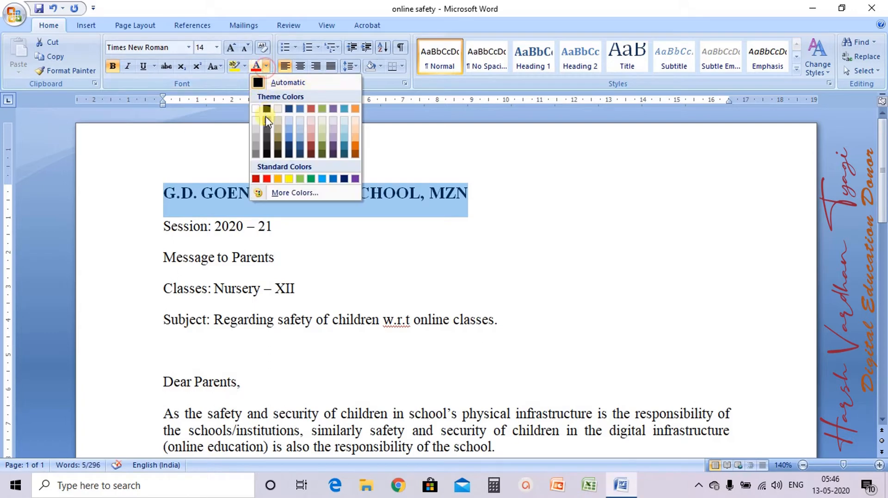
pyautogui.click(267, 179)
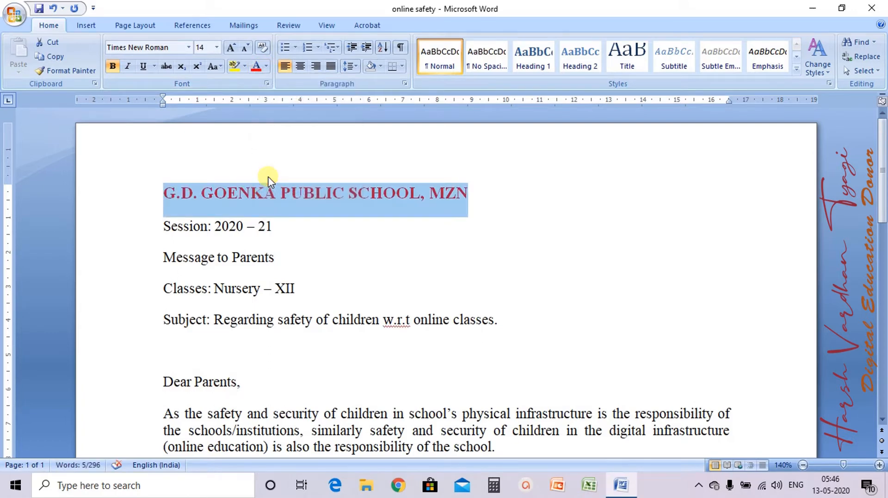
pyautogui.click(245, 66)
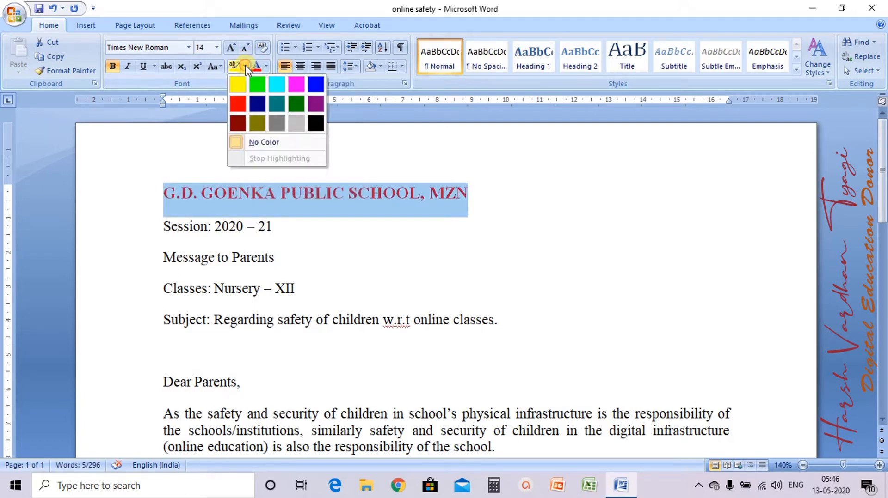
pyautogui.click(242, 89)
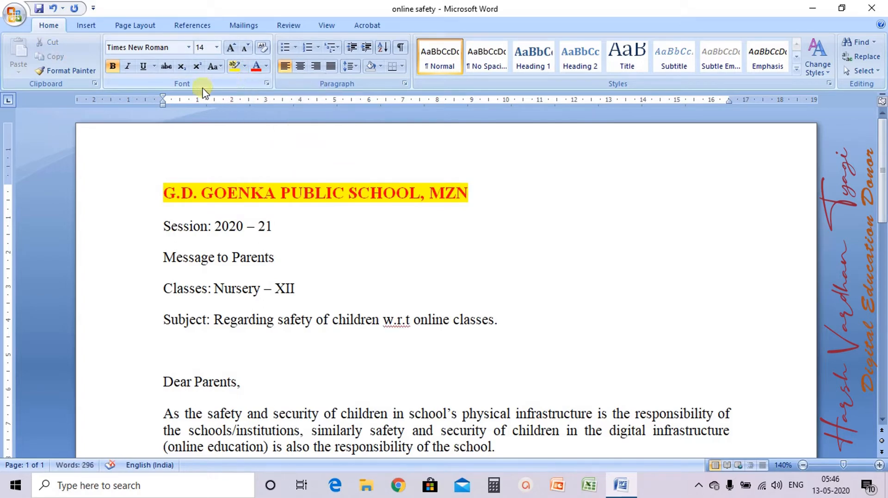
# Underline the entire school name line at the top of the letter.
pyautogui.click(143, 65)
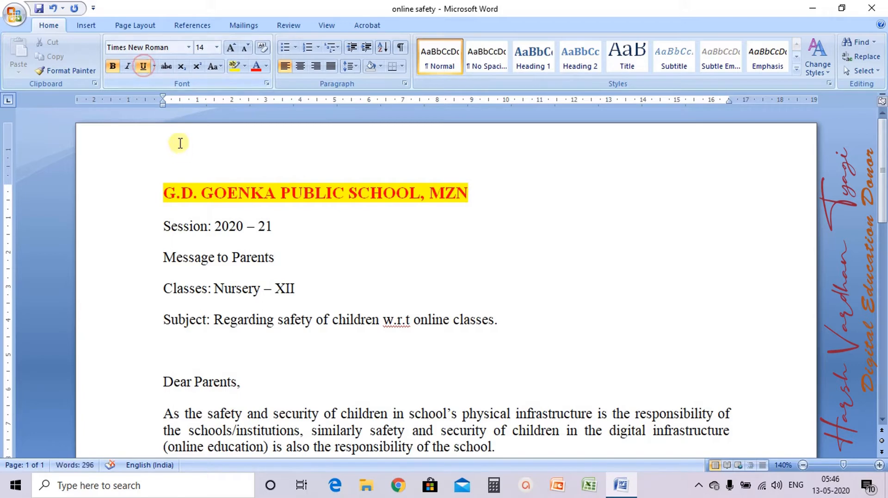
pyautogui.click(241, 164)
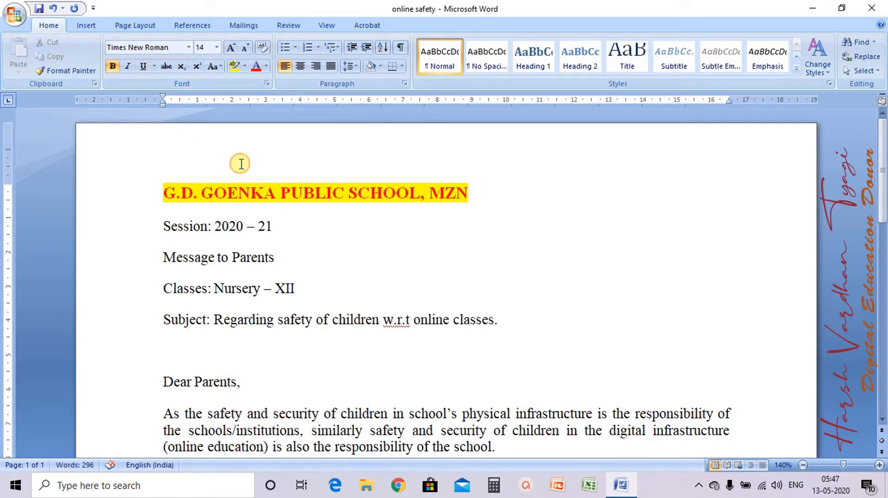
pyautogui.moveTo(163, 190); pyautogui.dragTo(227, 190)
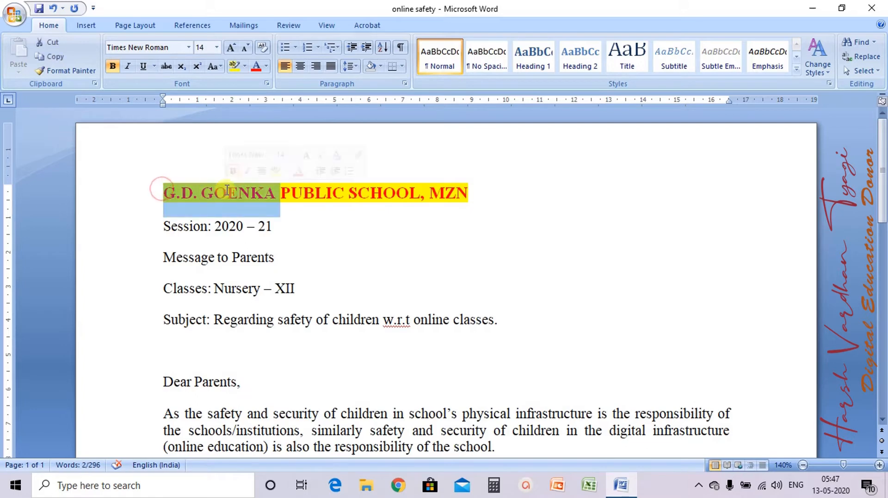
pyautogui.click(291, 191)
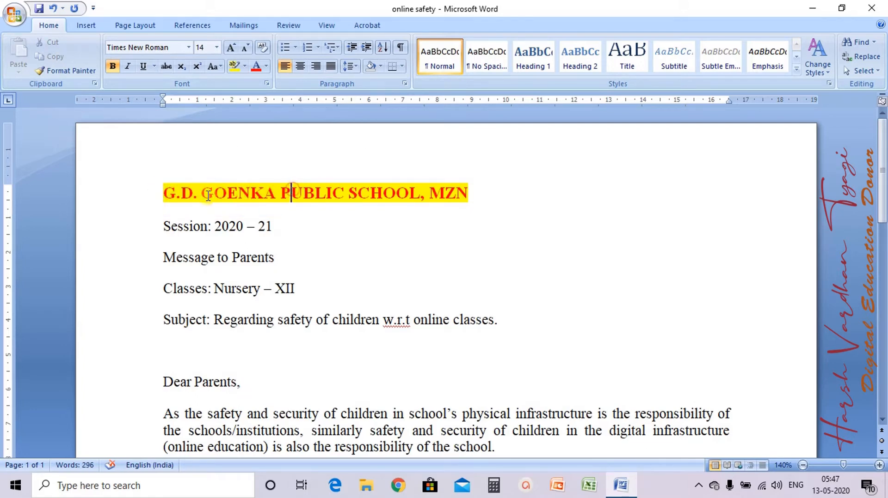
pyautogui.moveTo(163, 194); pyautogui.dragTo(461, 193)
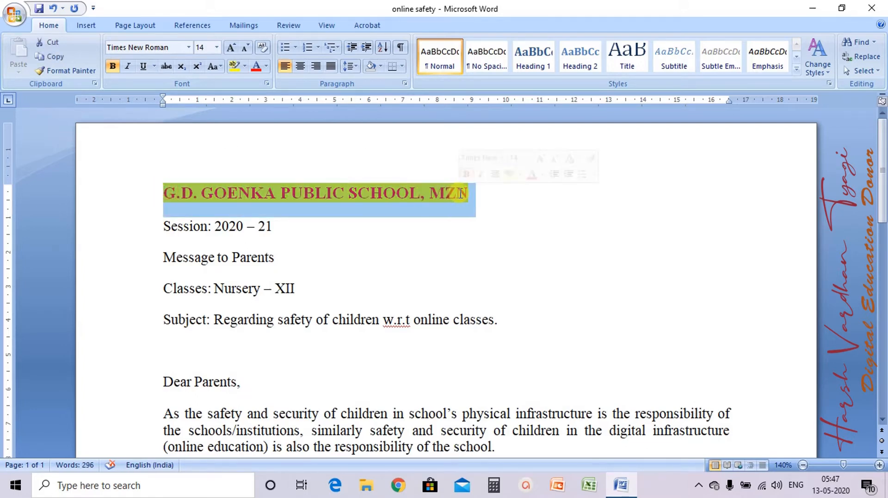
pyautogui.click(144, 66)
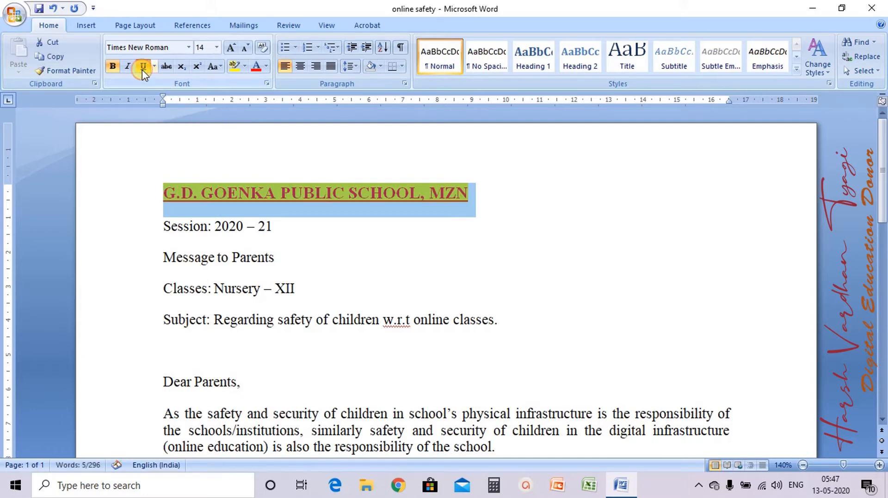
pyautogui.click(269, 138)
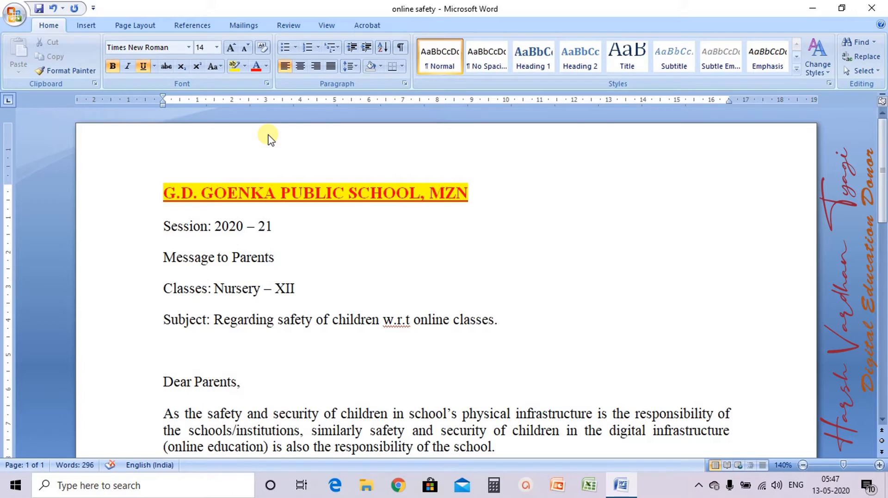
# Undo the underline, highlight, font color, bold and font size changes on the school name line.
pyautogui.hotkey('ctrl', 'z')
pyautogui.hotkey('ctrl', 'z')
pyautogui.hotkey('ctrl', 'z')
pyautogui.hotkey('ctrl', 'z')
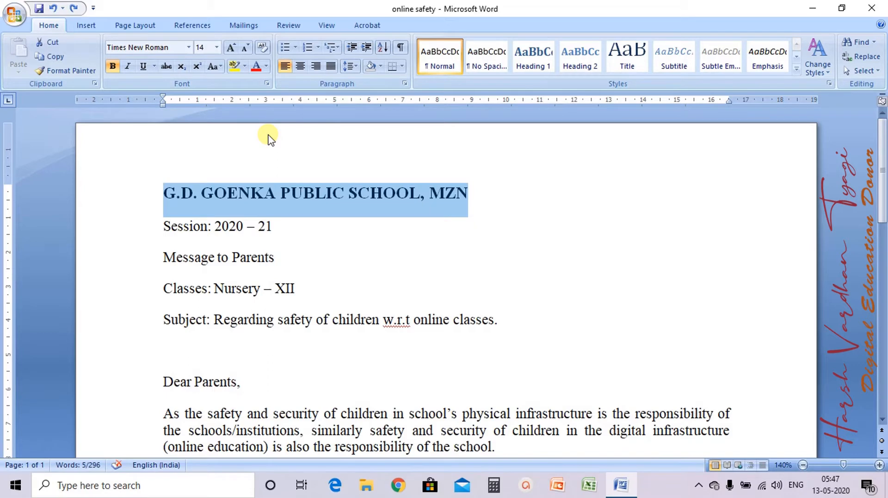
pyautogui.hotkey('ctrl', 'z')
pyautogui.hotkey('ctrl', 'z')
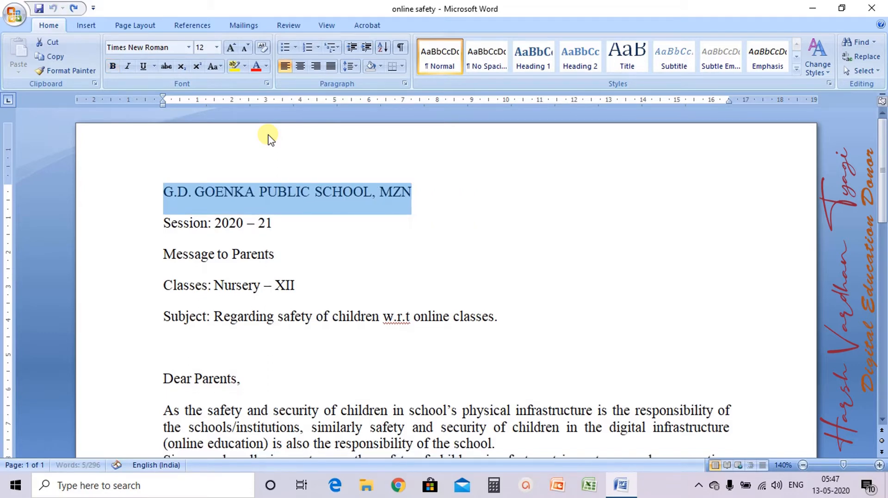
# Select the whole document and apply the Title quick style to it.
pyautogui.click(437, 226)
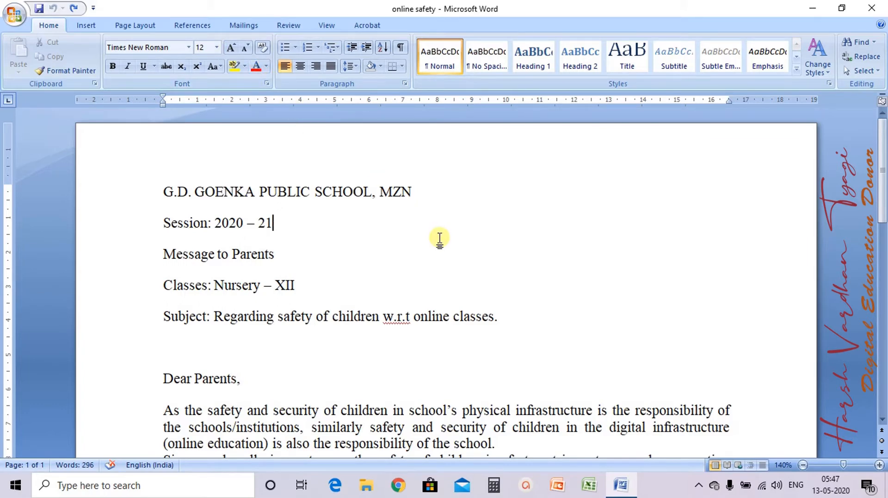
pyautogui.hotkey('ctrl', 'a')
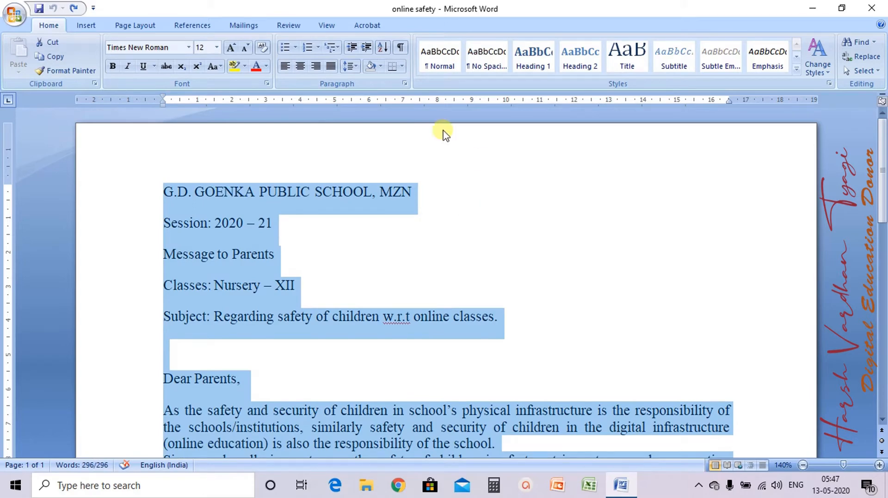
pyautogui.click(51, 26)
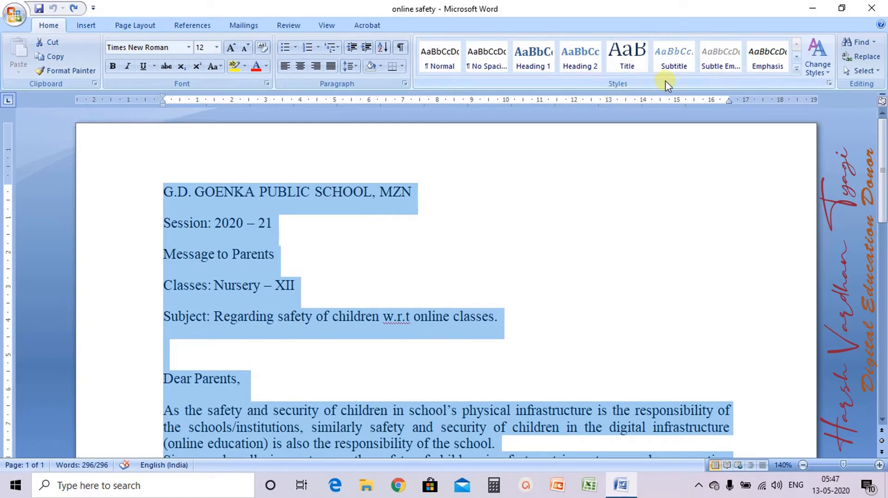
pyautogui.click(797, 71)
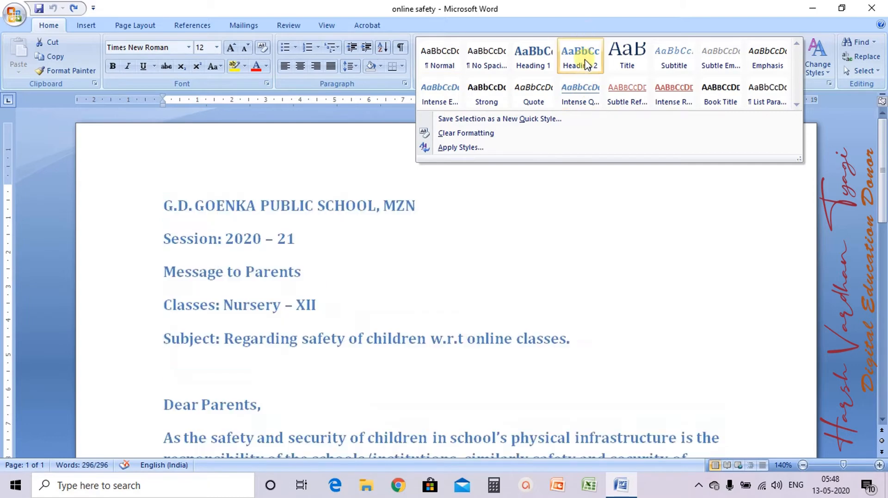
pyautogui.click(630, 65)
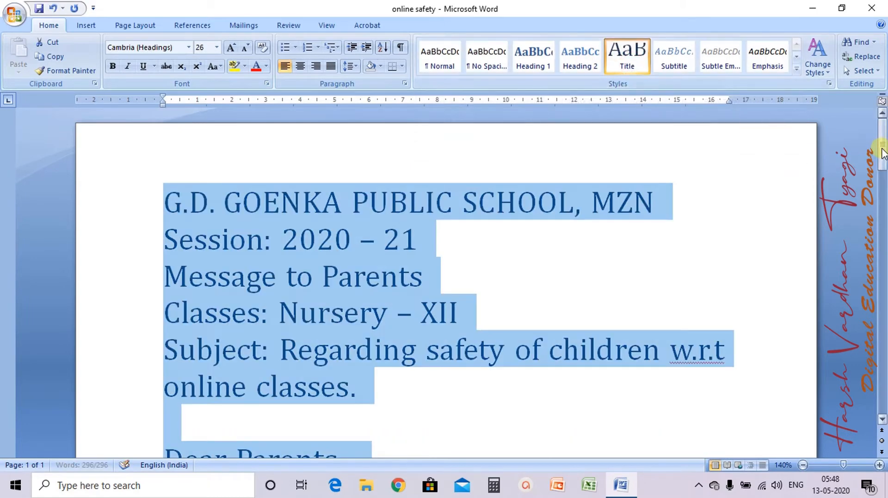
pyautogui.moveTo(882, 149); pyautogui.dragTo(884, 124)
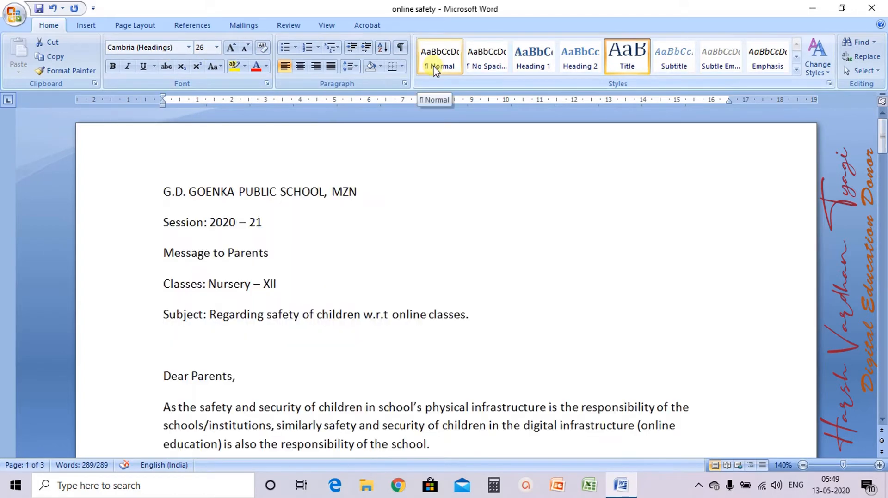
# Apply the Normal style to the whole selected text, followed by the Intense Reference style.
pyautogui.click(434, 70)
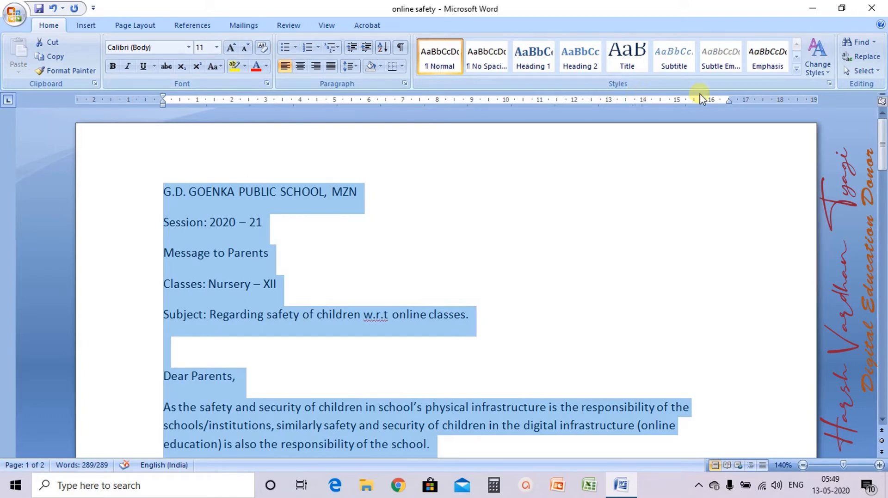
pyautogui.click(796, 70)
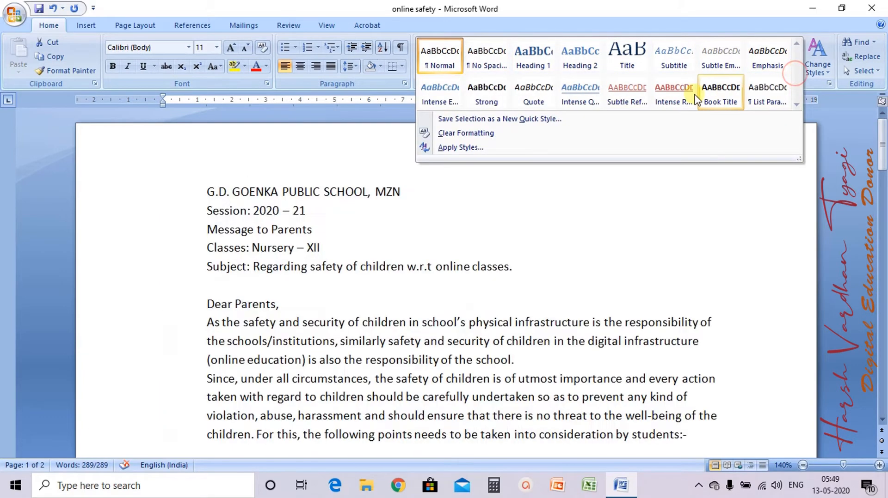
pyautogui.click(665, 104)
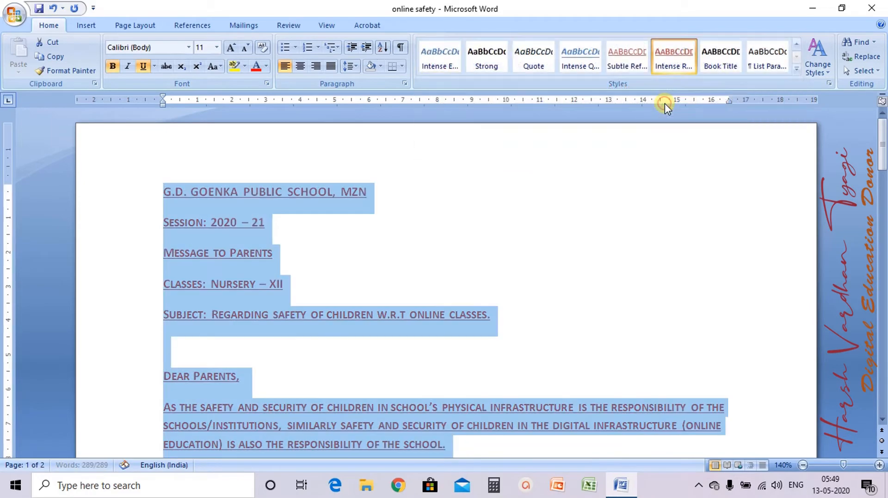
pyautogui.moveTo(883, 143)
pyautogui.mouseDown()
pyautogui.moveTo(882, 324)
pyautogui.moveTo(882, 138)
pyautogui.mouseUp()
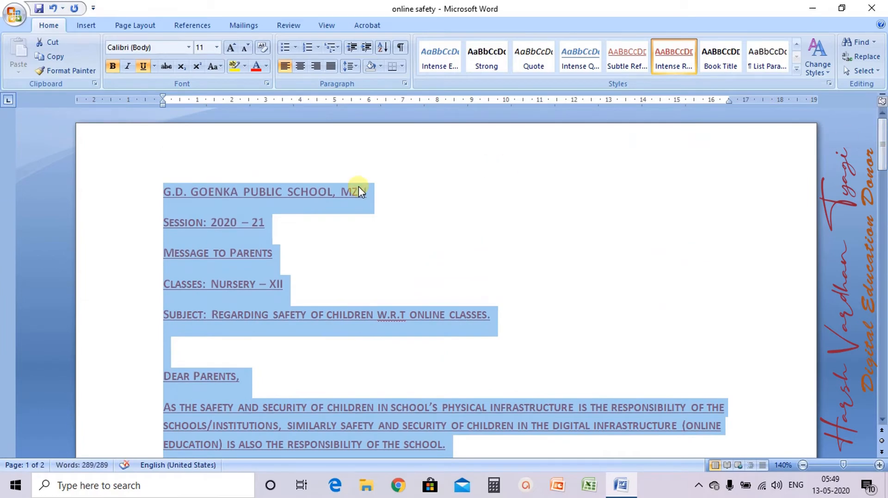
# Apply the Subtle Emphasis style to the selected text and change the document's style colors to Verve.
pyautogui.click(796, 69)
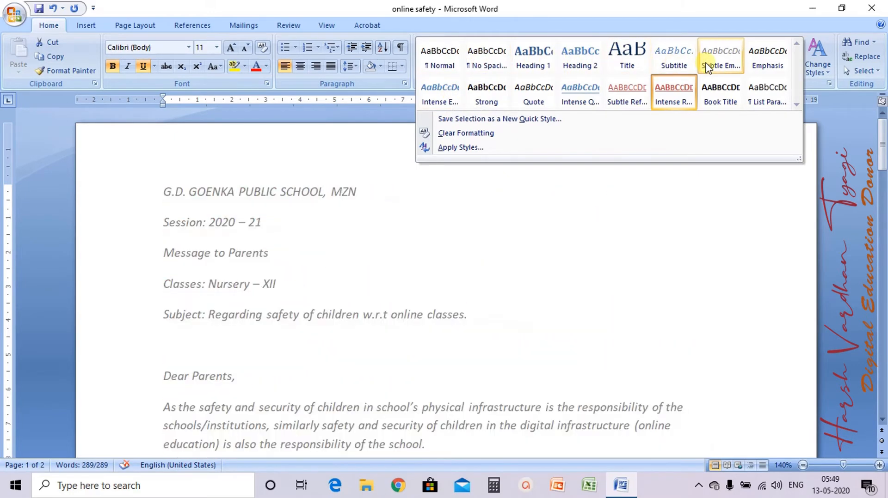
pyautogui.click(706, 67)
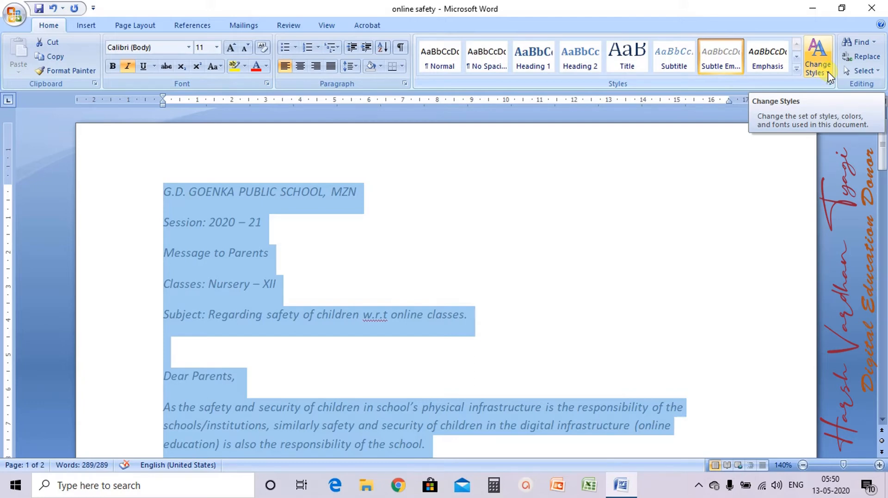
pyautogui.click(828, 76)
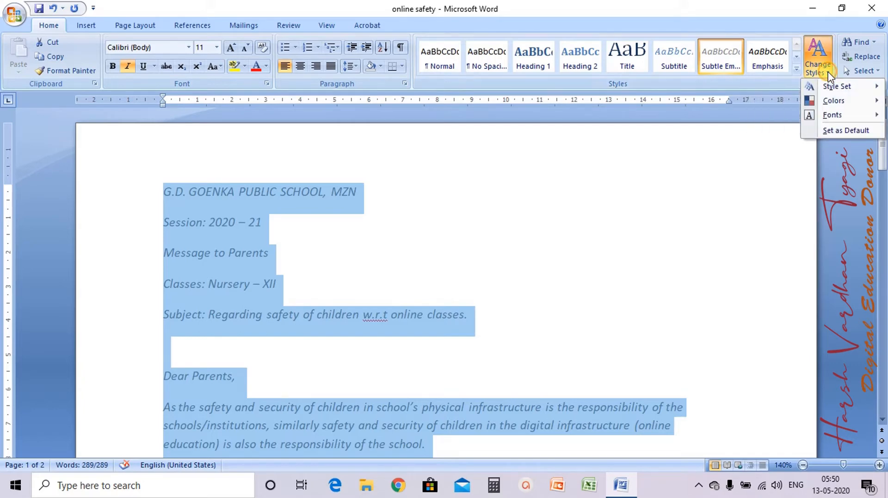
pyautogui.moveTo(833, 109)
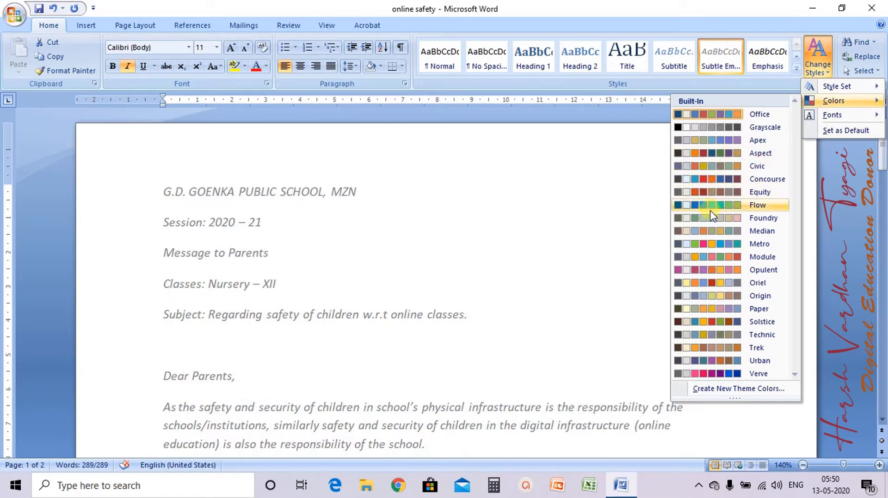
pyautogui.click(707, 374)
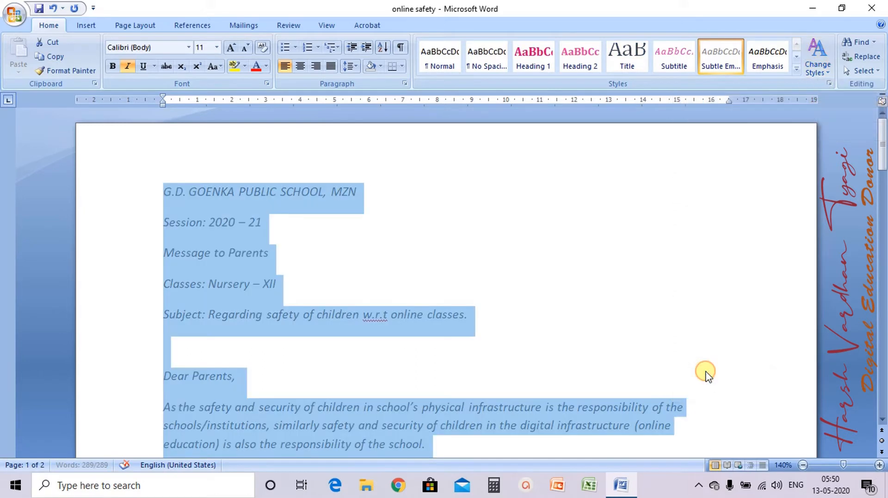
# Change the document's style set to Formal.
pyautogui.click(820, 73)
pyautogui.moveTo(832, 88)
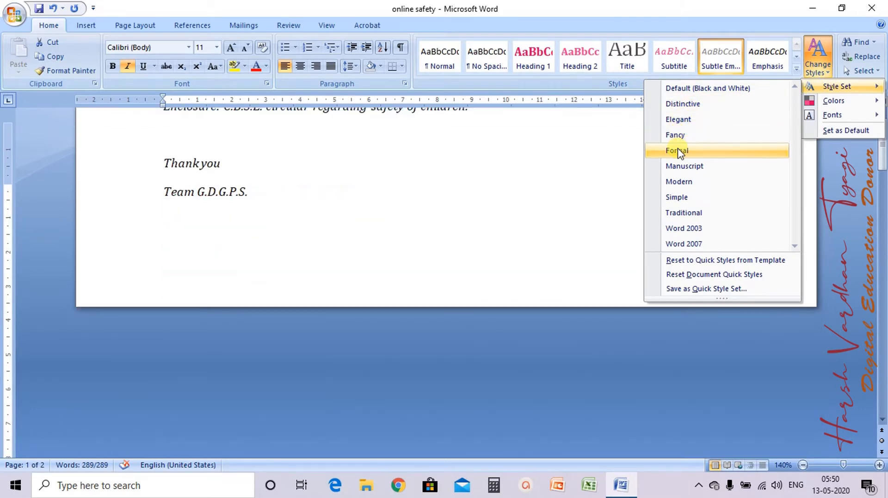
pyautogui.click(678, 152)
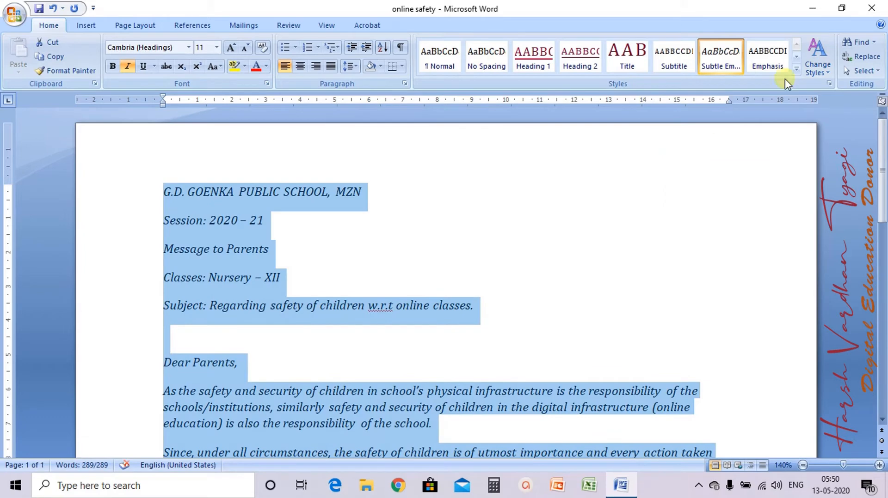
# Start new theme colors, setting Text/Background - Dark 1 to light orchid pink and Light 1 to very pale pink.
pyautogui.click(814, 71)
pyautogui.moveTo(832, 101)
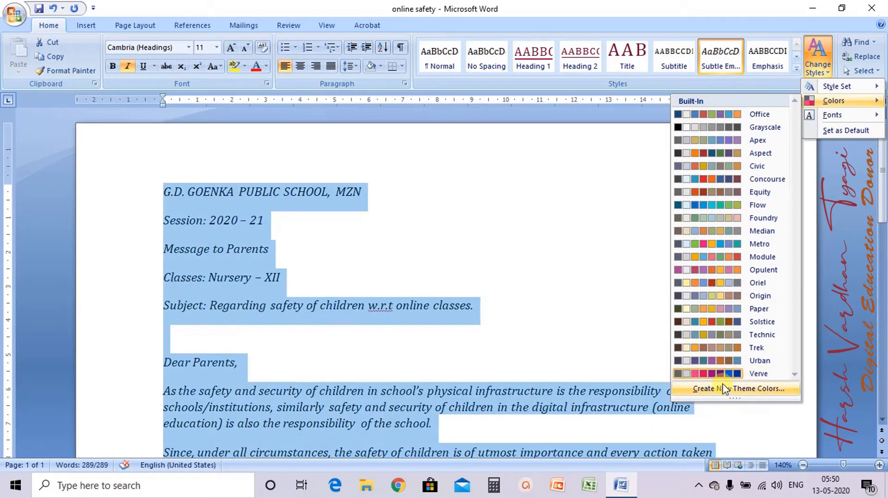
pyautogui.click(726, 390)
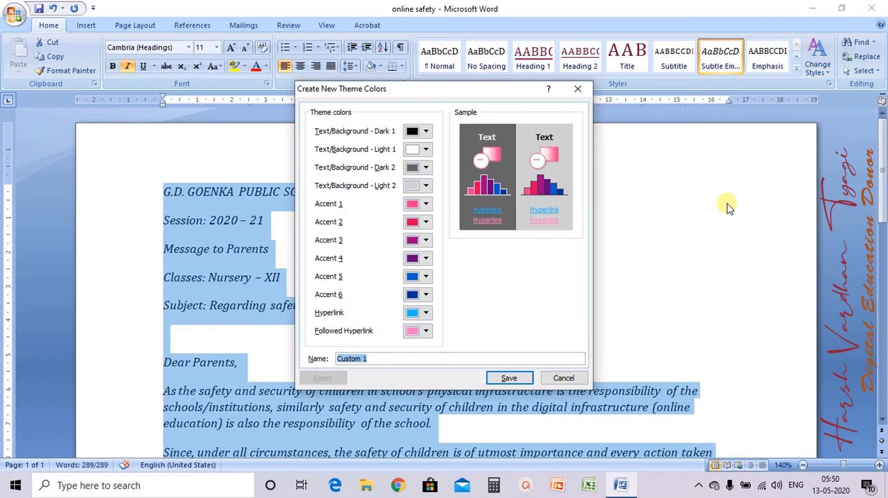
pyautogui.click(426, 131)
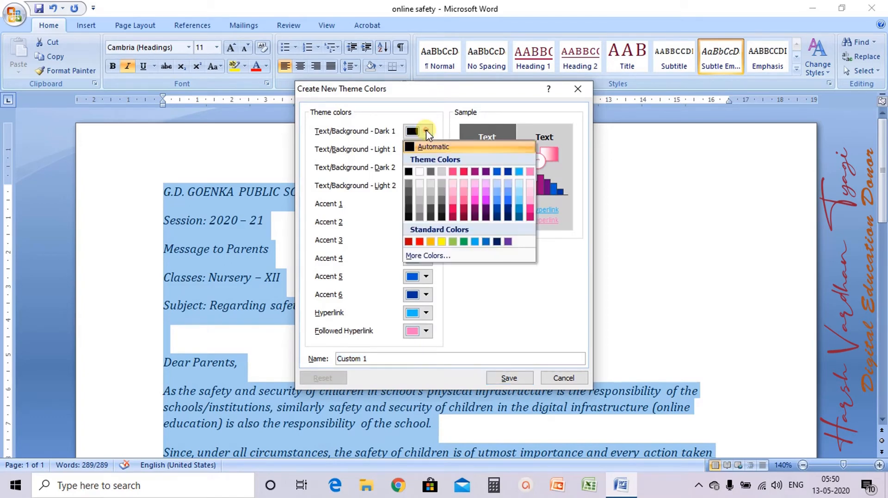
pyautogui.click(475, 185)
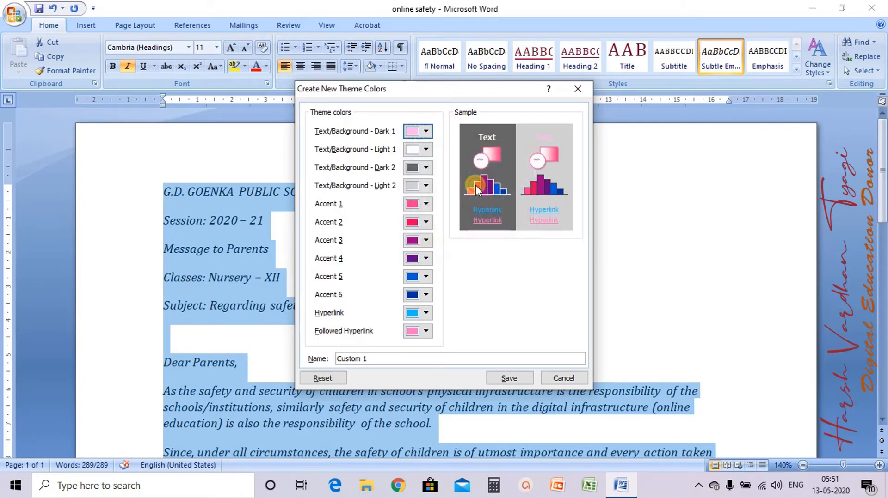
pyautogui.click(425, 150)
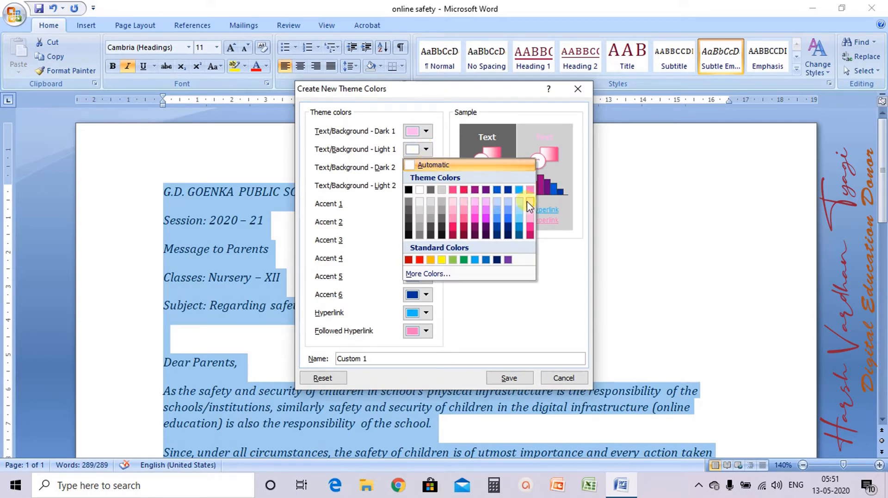
pyautogui.click(530, 203)
# Set Text/Background - Dark 2 to medium pink and Light 2 to pale blue, and save the theme colors as Custom 1.
pyautogui.click(425, 167)
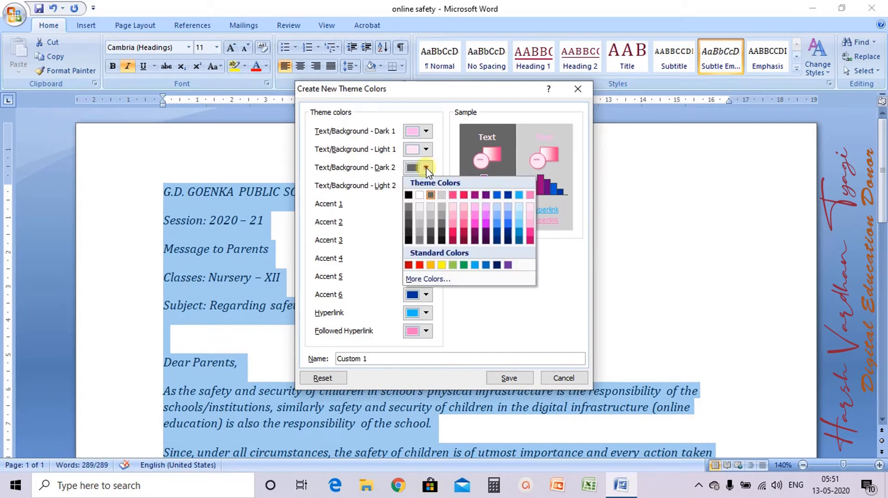
pyautogui.click(455, 216)
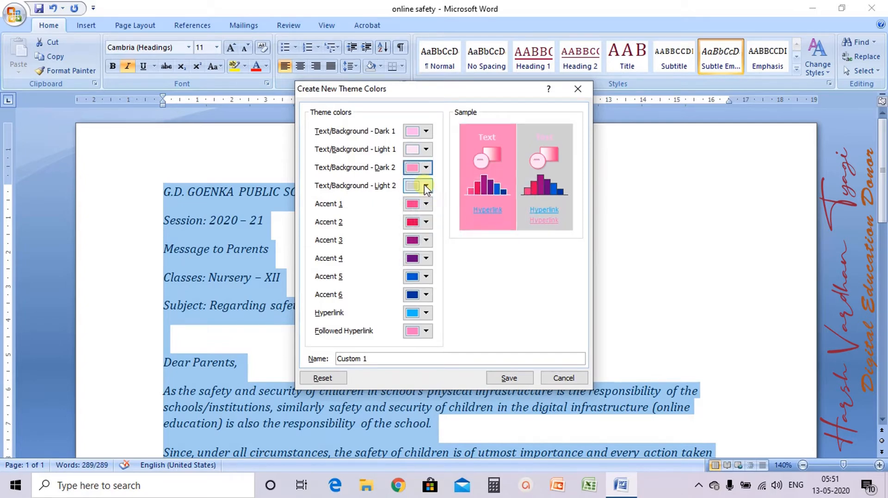
pyautogui.click(425, 186)
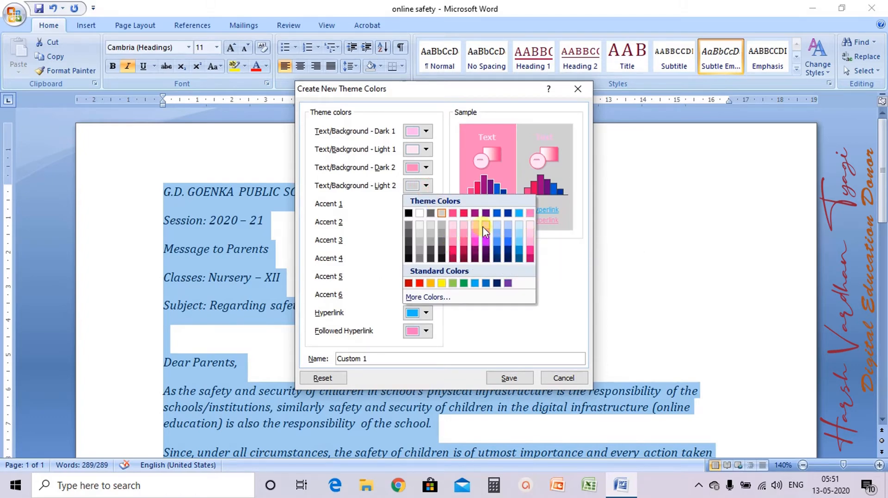
pyautogui.click(498, 225)
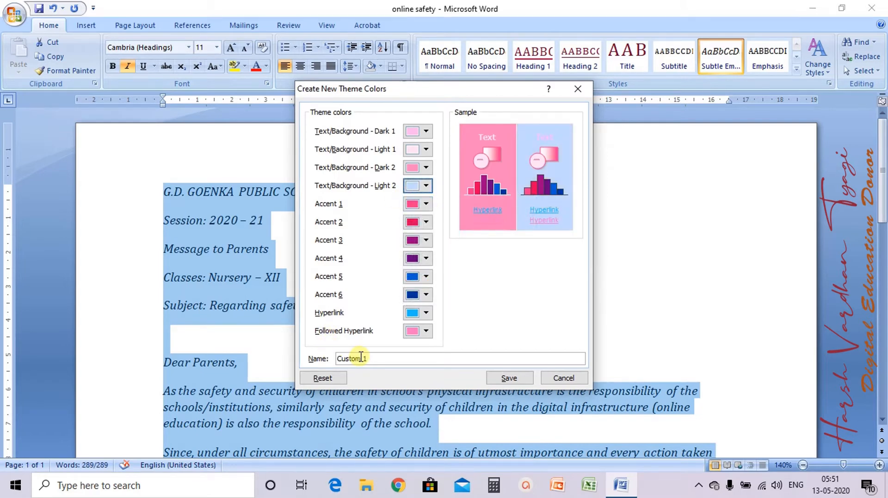
pyautogui.click(508, 378)
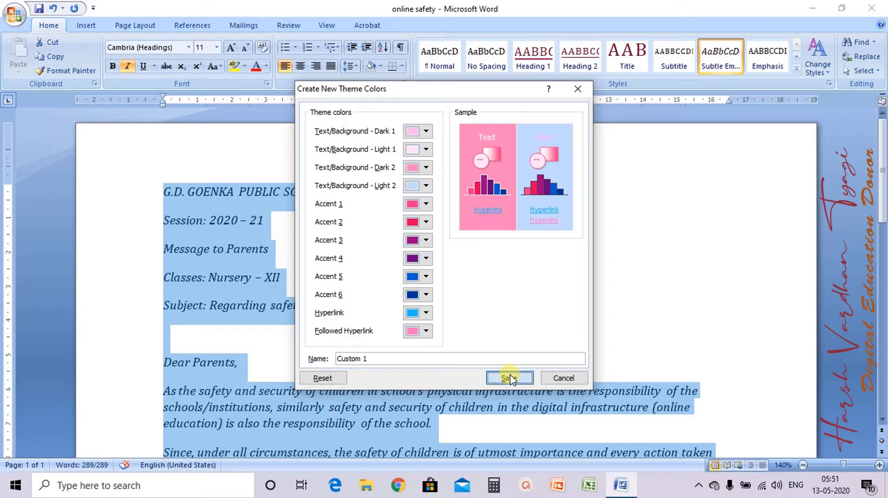
# Change the document's style fonts to the Civic set (Georgia) and deselect the text.
pyautogui.click(828, 83)
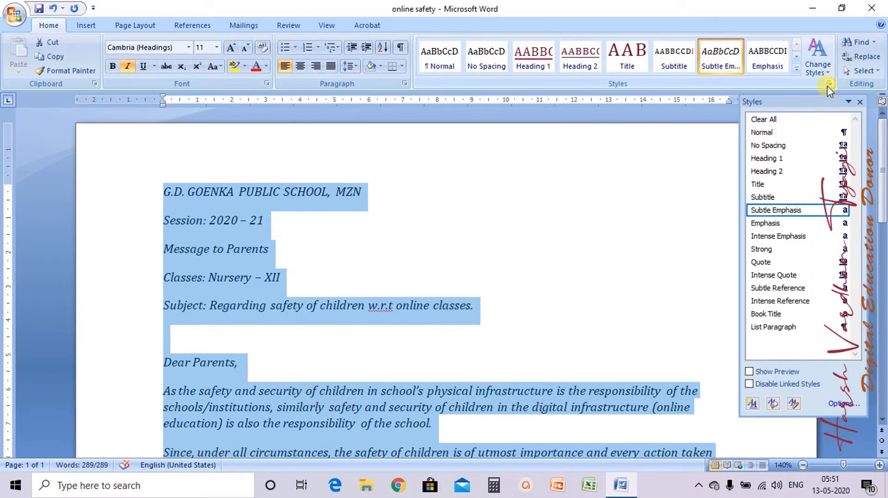
pyautogui.click(825, 85)
pyautogui.click(824, 74)
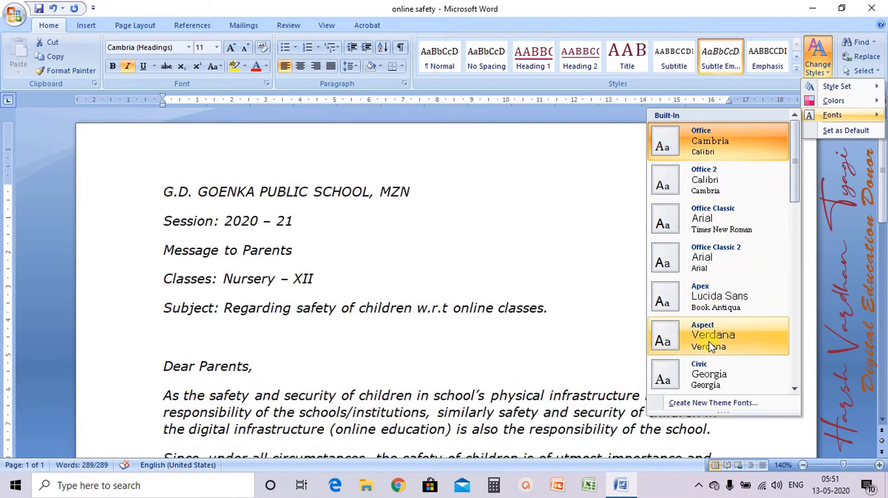
pyautogui.click(708, 377)
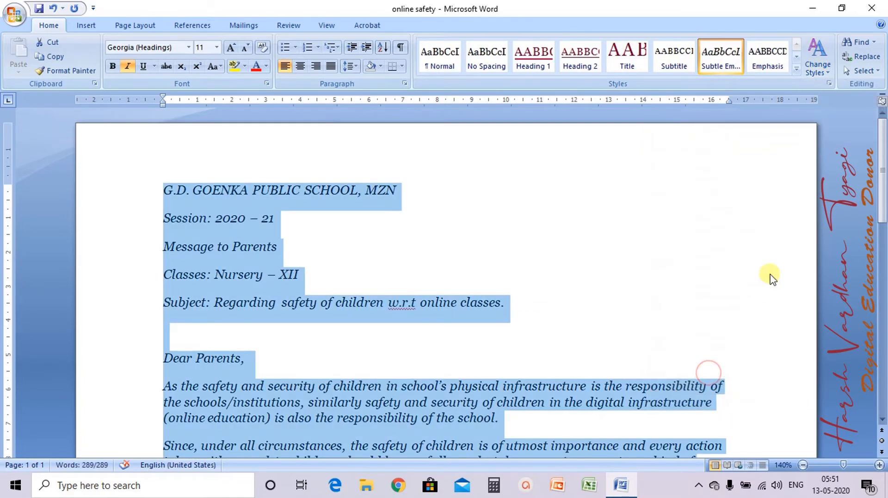
pyautogui.moveTo(881, 203); pyautogui.dragTo(883, 174)
pyautogui.click(465, 204)
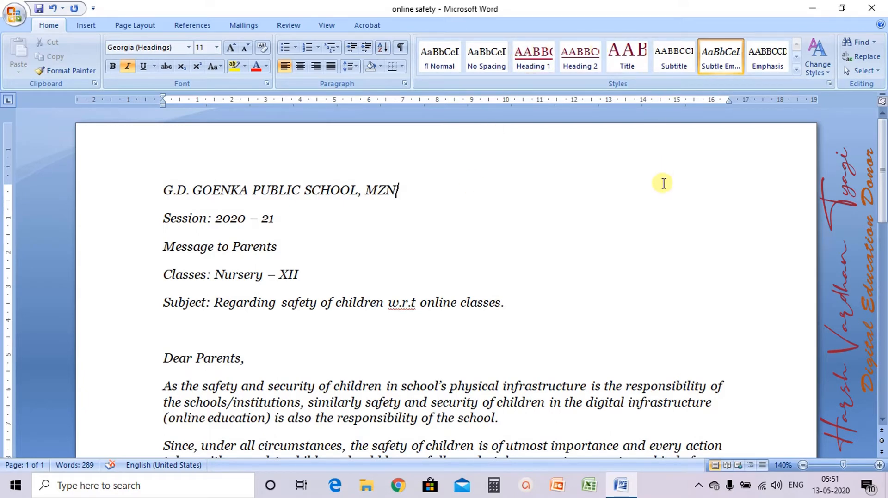
# Select the whole letter, clear its formatting and reapply the Subtle Emphasis style.
pyautogui.click(795, 70)
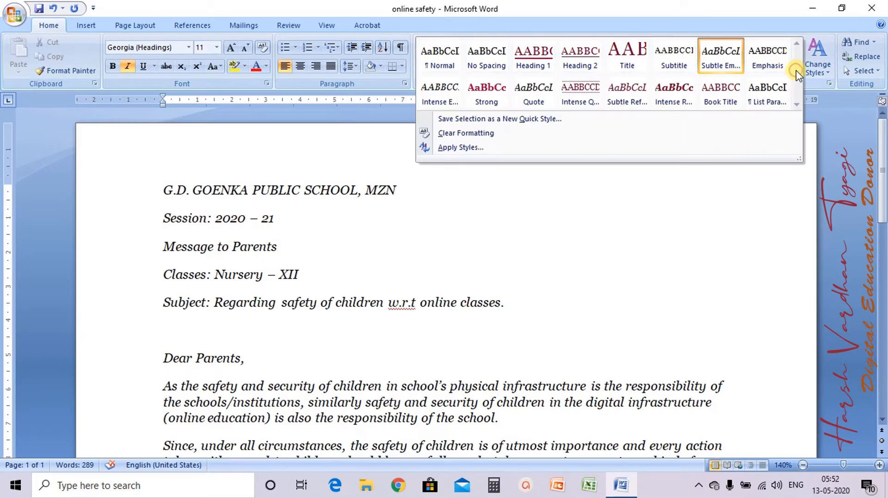
pyautogui.click(374, 241)
pyautogui.hotkey('ctrl', 'a')
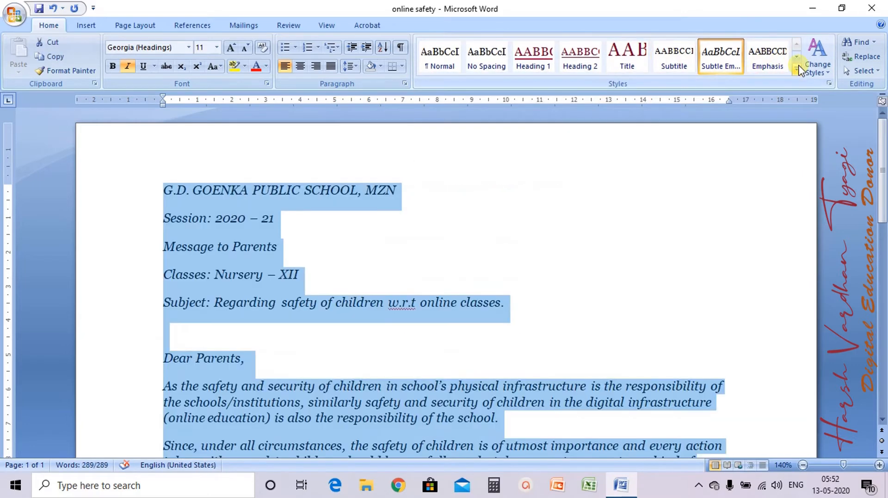
pyautogui.click(796, 69)
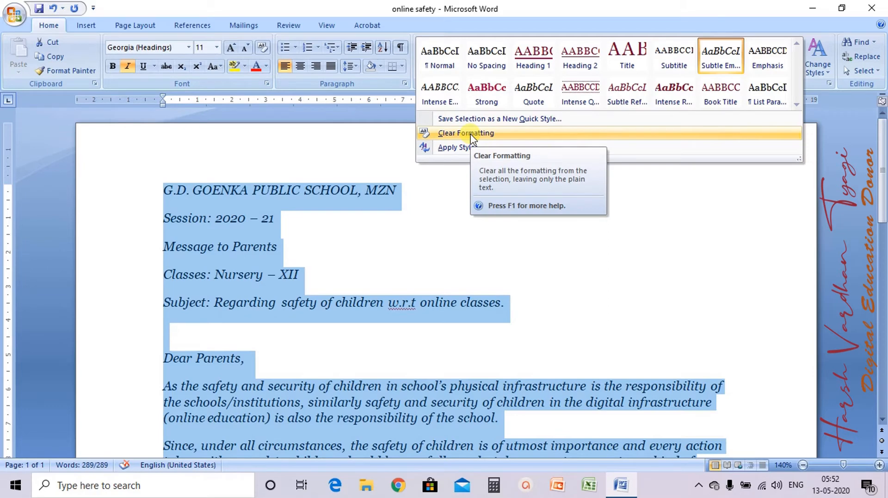
pyautogui.click(471, 138)
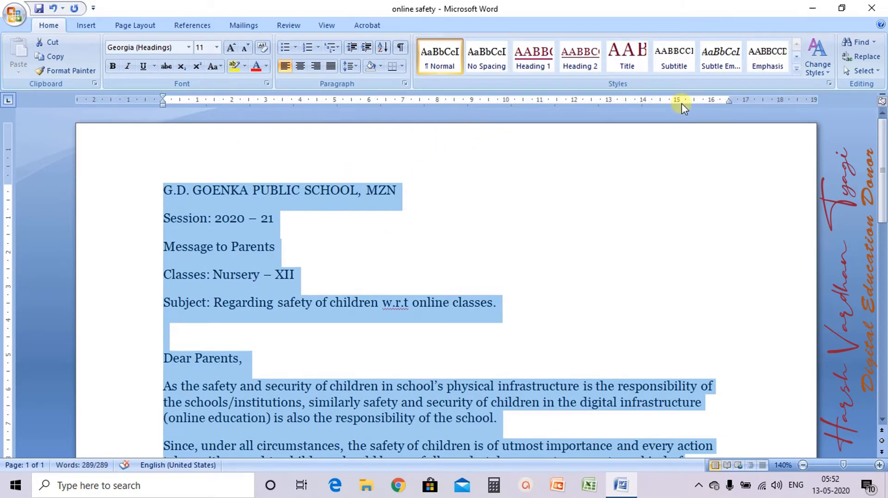
pyautogui.click(795, 70)
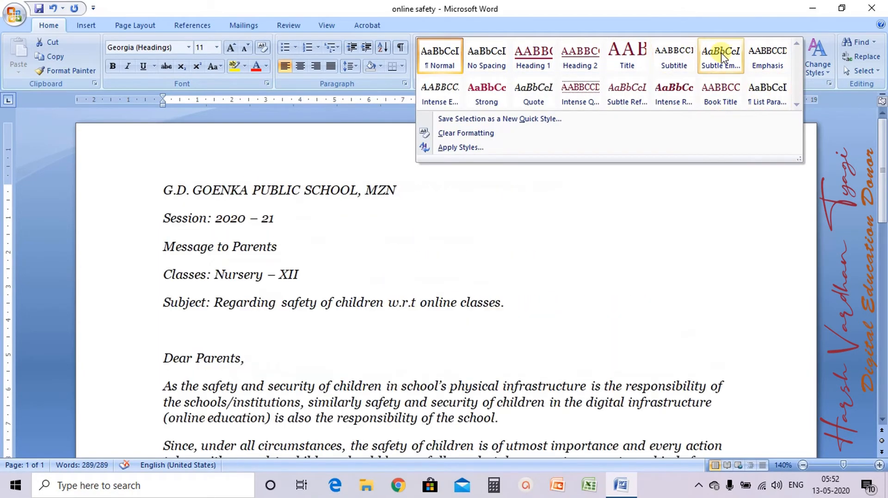
pyautogui.click(721, 57)
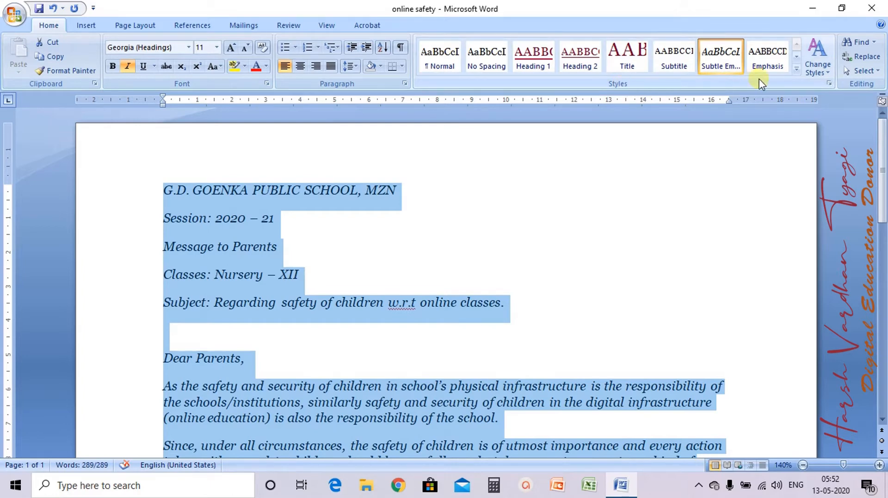
# Start creating a new style from the selected text's formatting and enter the author's first name as the style name.
pyautogui.click(830, 84)
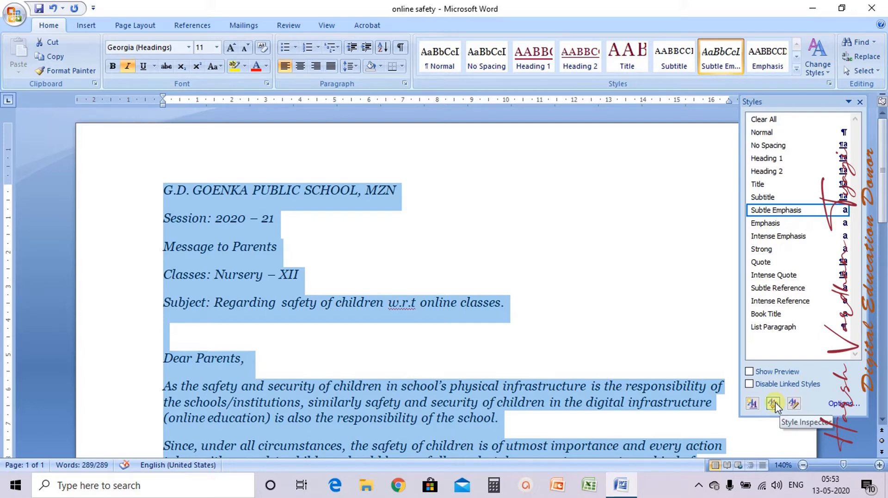
pyautogui.click(751, 403)
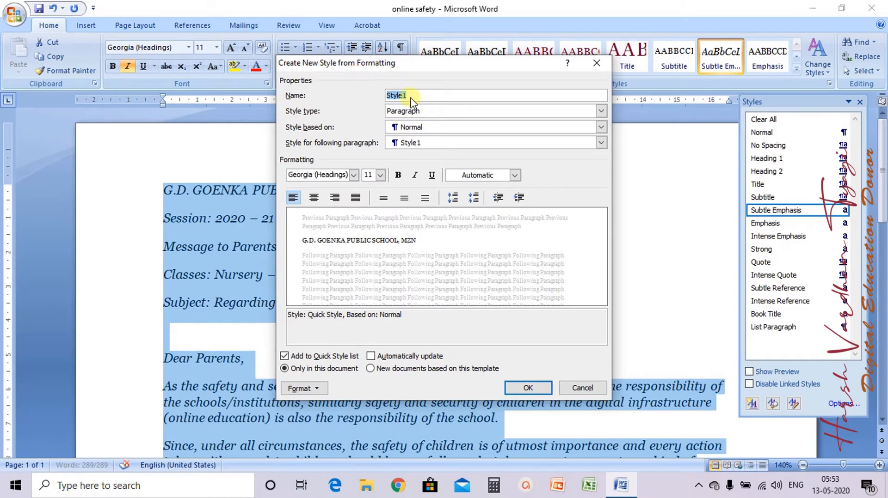
pyautogui.click(421, 93)
pyautogui.press('BackSpace')
pyautogui.press('BackSpace')
pyautogui.press('BackSpace')
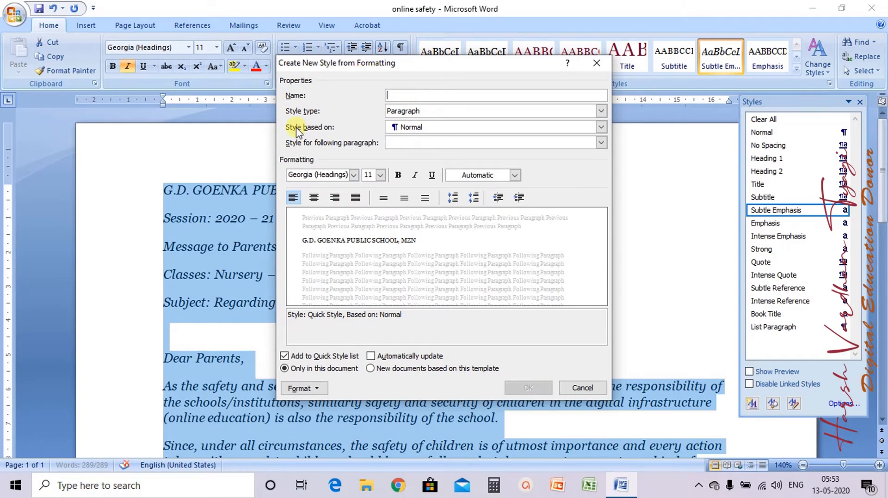
pyautogui.write('HARSH')
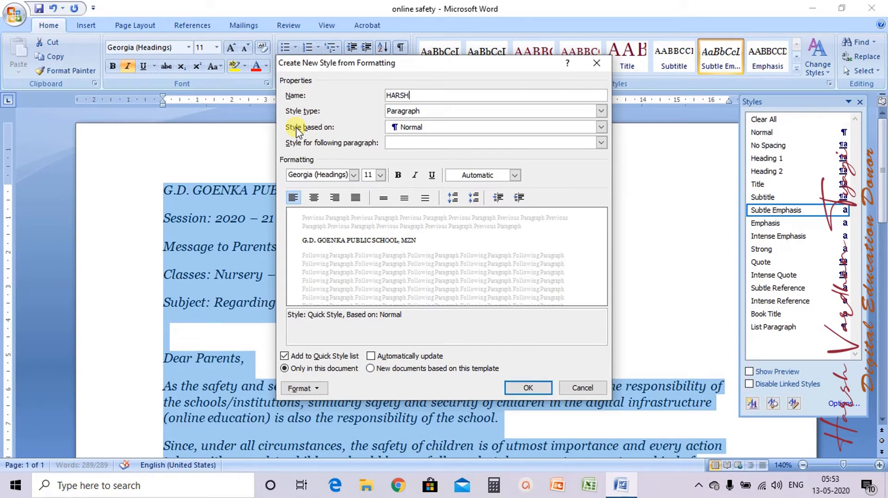
# Define the new style as a Paragraph style based on Normal, with the new style itself used for the following paragraph.
pyautogui.click(418, 112)
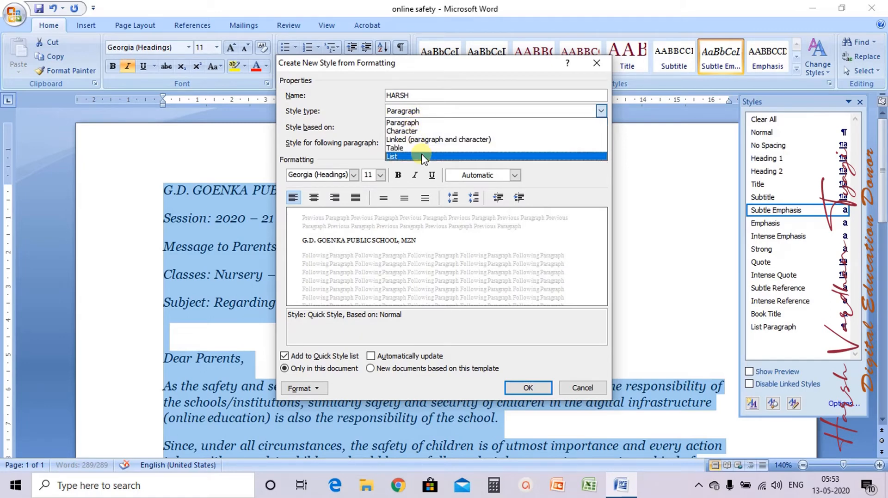
pyautogui.click(411, 123)
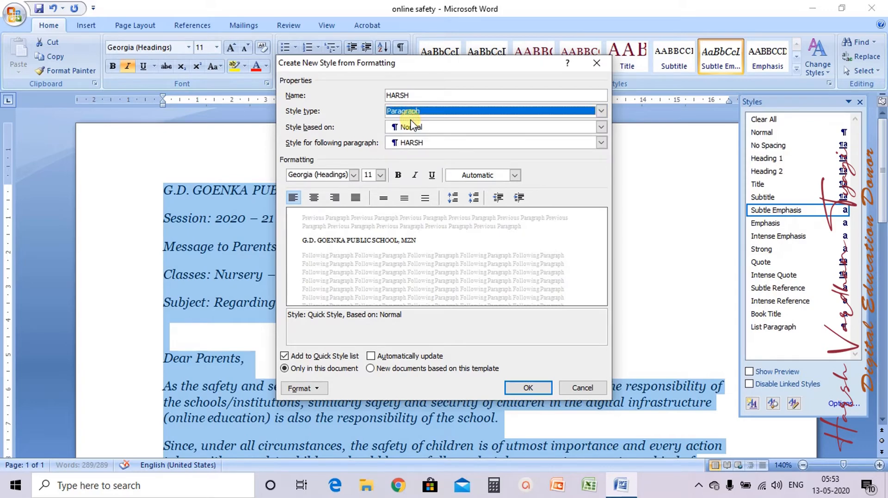
pyautogui.click(412, 127)
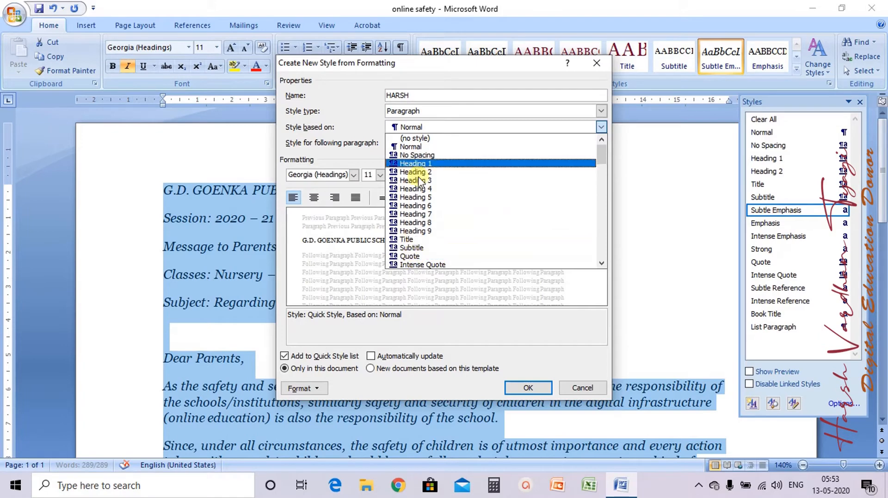
pyautogui.click(411, 146)
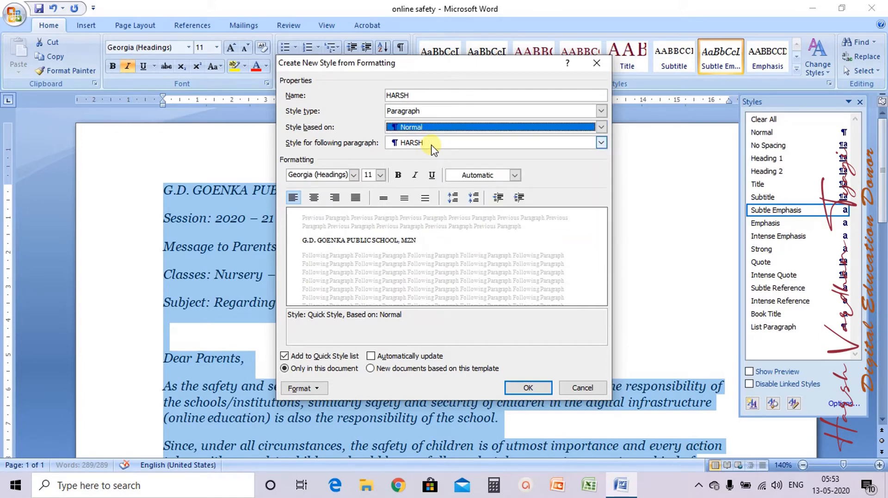
pyautogui.click(432, 144)
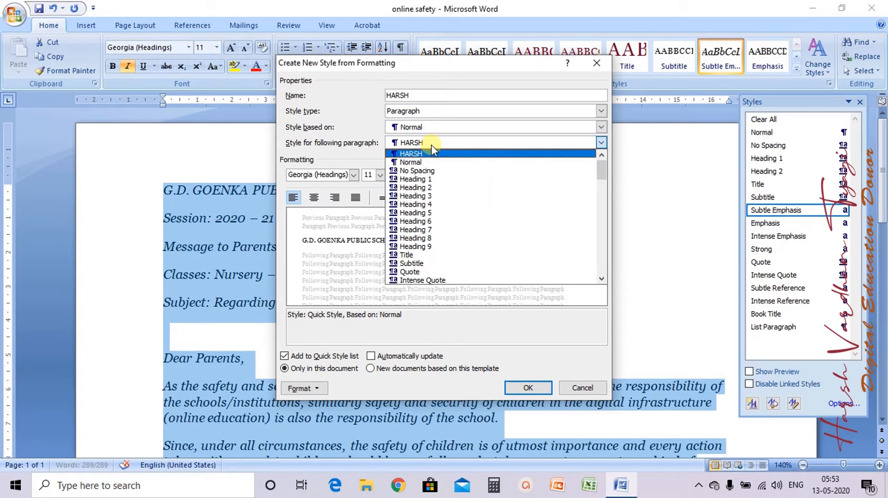
pyautogui.click(411, 157)
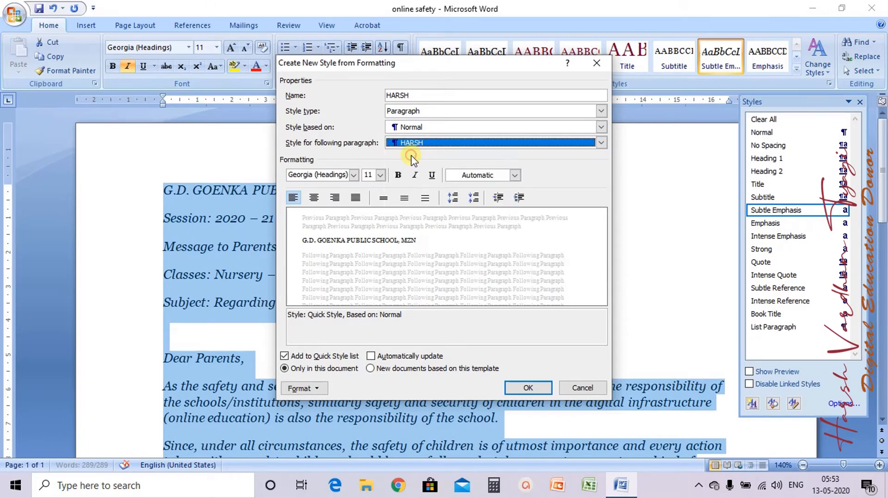
# Set the new style's font to Amethyst, 14 pt, bold, in a dark pink-red Accent 2 theme color.
pyautogui.click(355, 175)
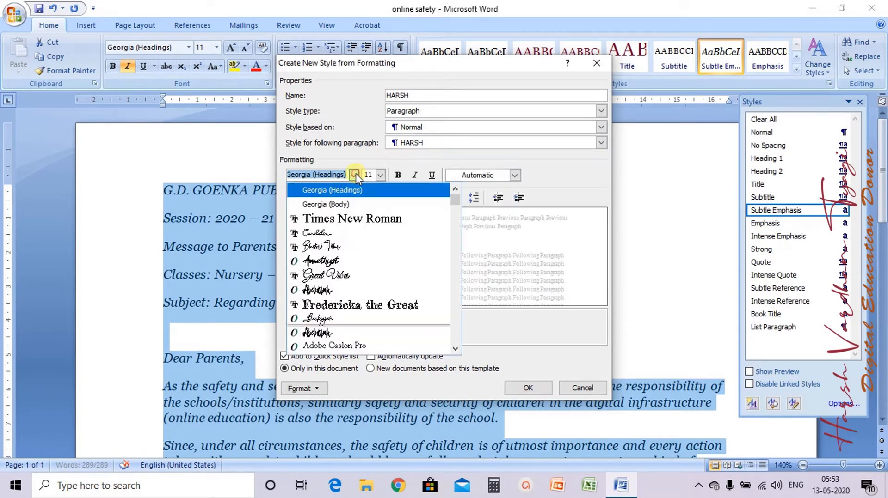
pyautogui.click(326, 262)
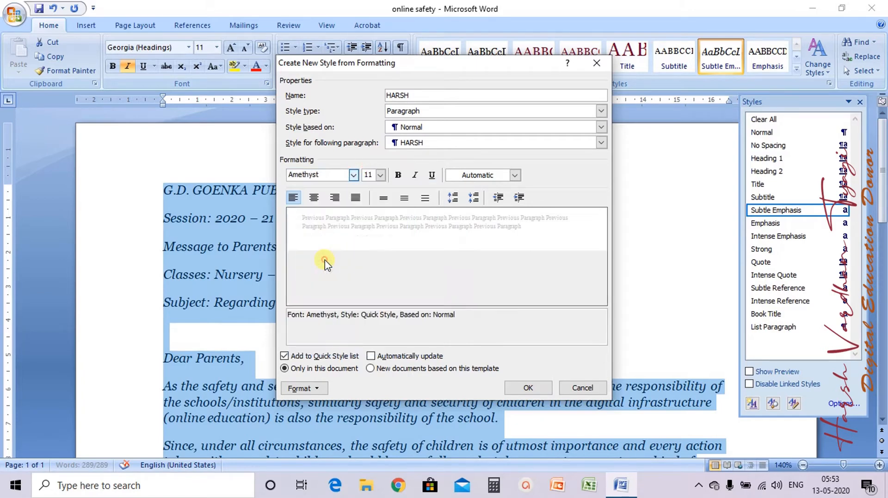
pyautogui.click(380, 174)
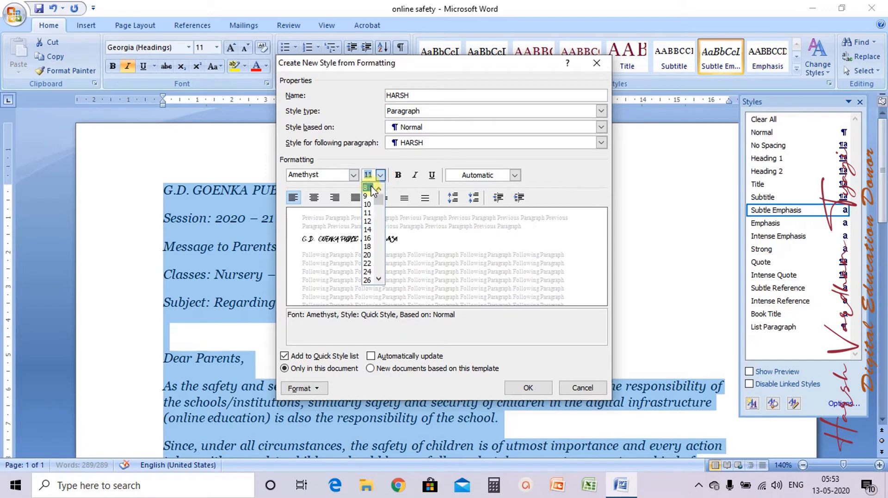
pyautogui.click(368, 230)
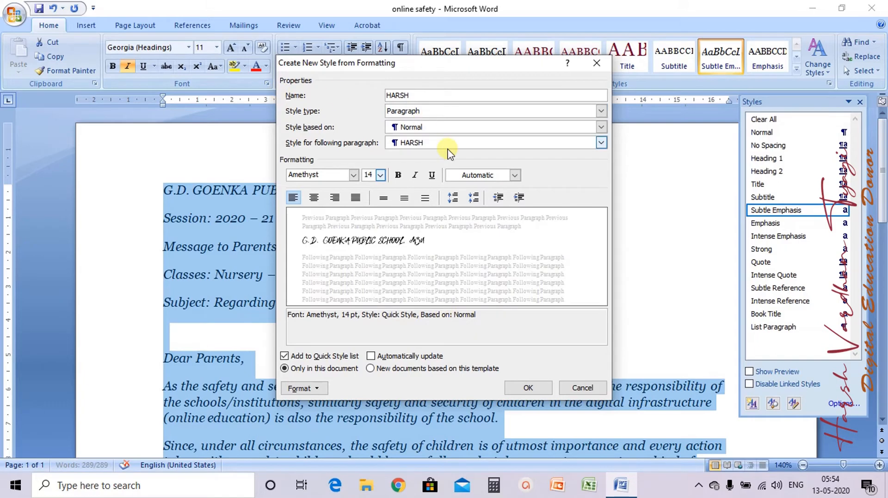
pyautogui.click(397, 175)
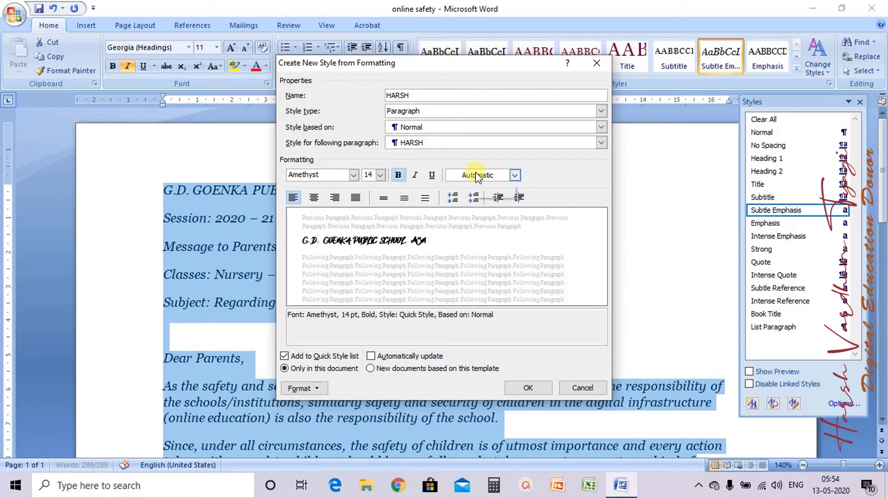
pyautogui.click(515, 175)
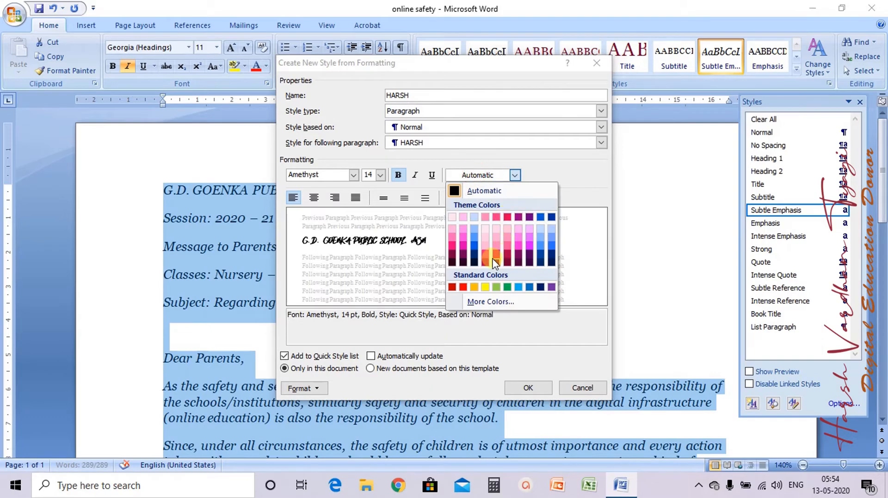
pyautogui.click(507, 257)
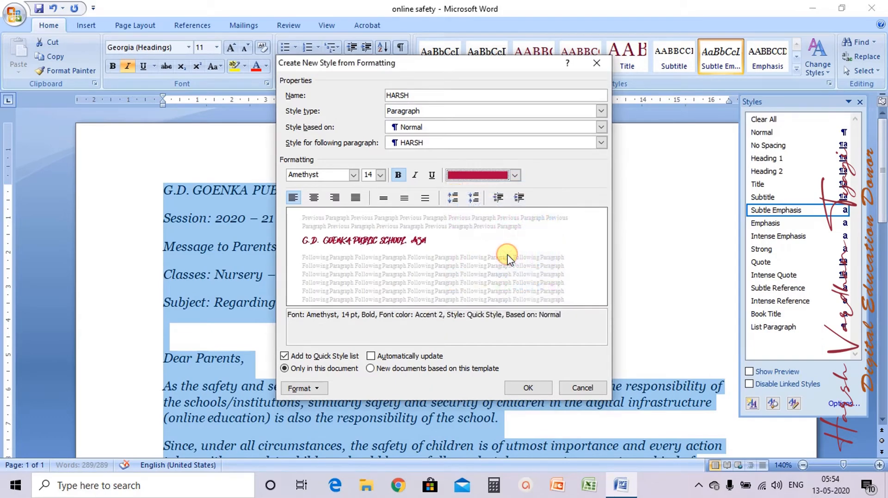
# Center the new style with 1.5 line spacing, make it available to new documents based on this template, and create it.
pyautogui.click(314, 199)
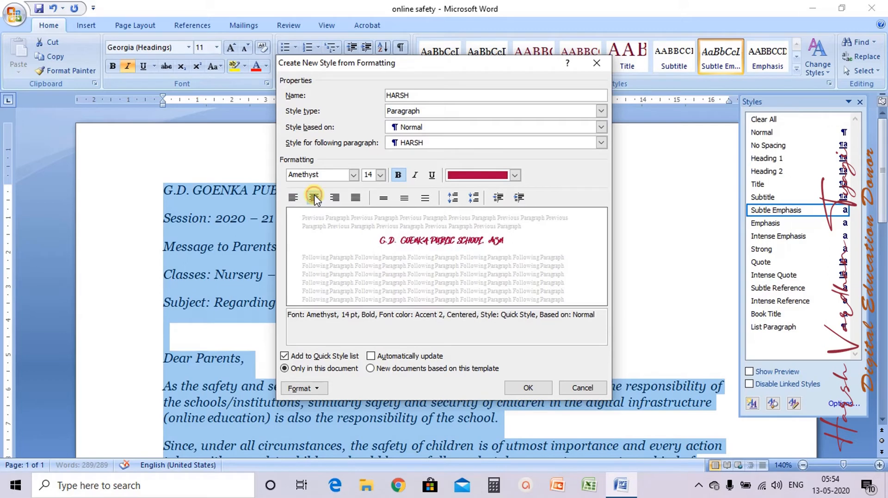
pyautogui.click(404, 199)
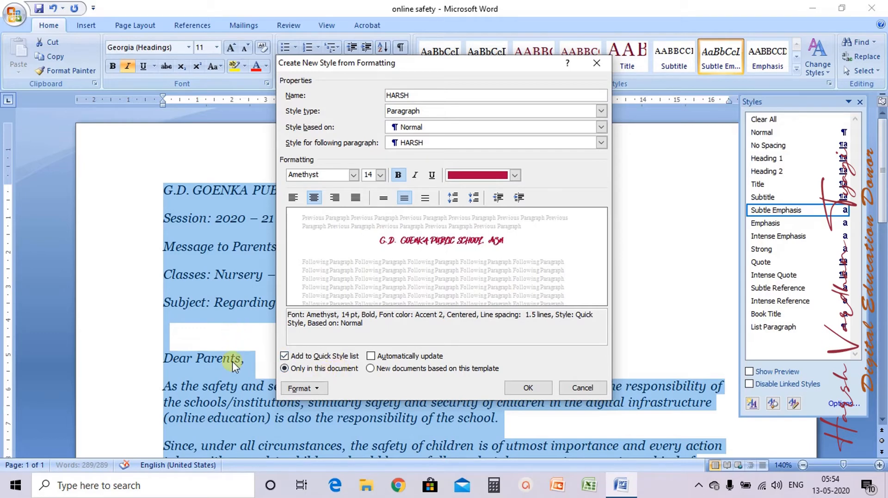
pyautogui.click(370, 369)
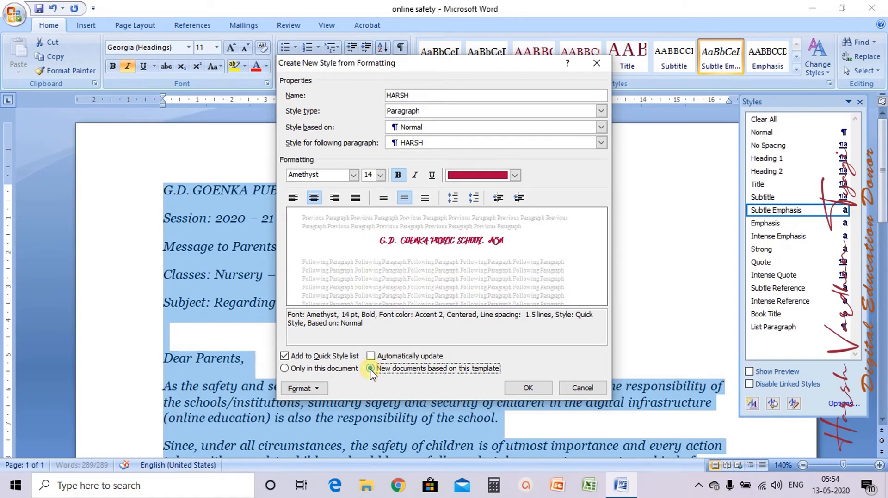
pyautogui.click(316, 389)
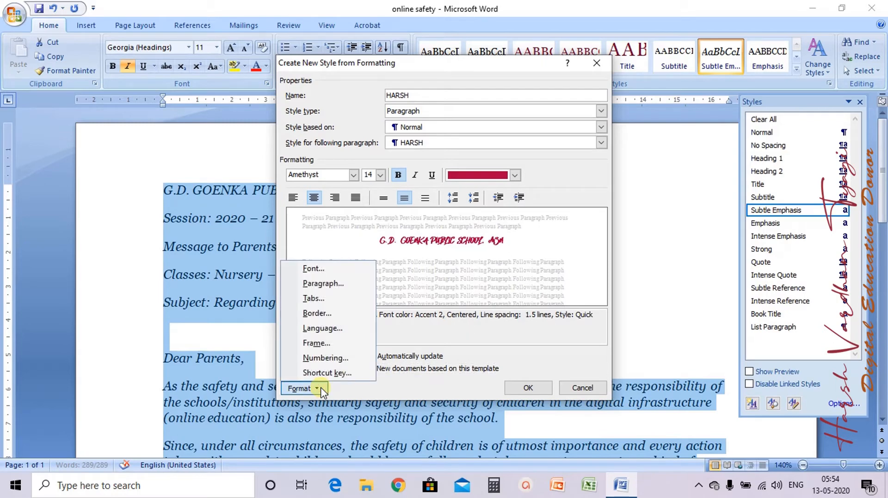
pyautogui.click(347, 390)
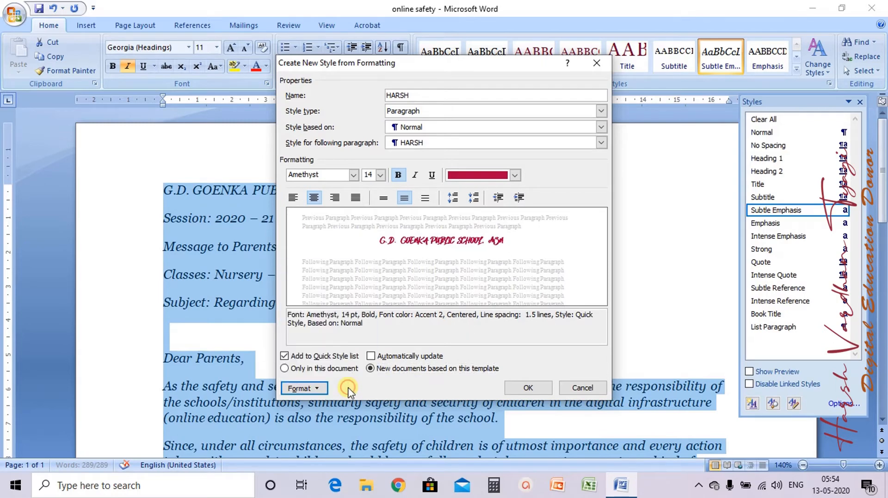
pyautogui.click(529, 388)
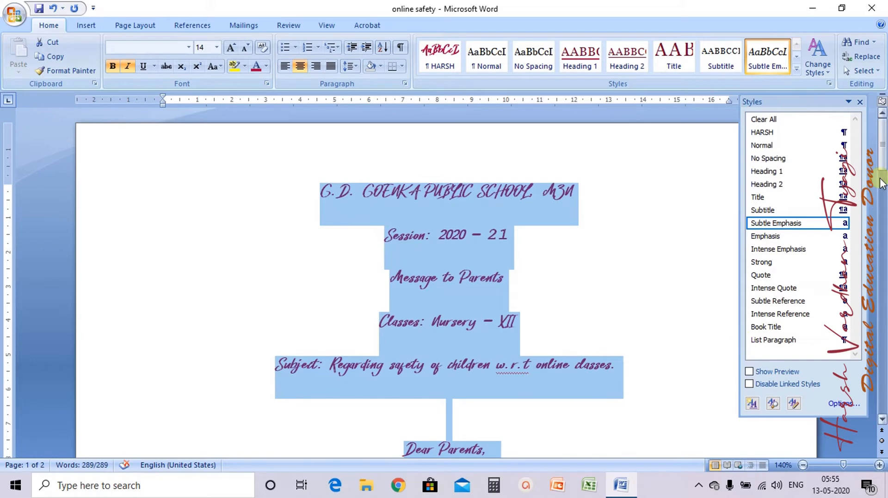
# Close the Styles pane and deselect the letter's text.
pyautogui.click(860, 103)
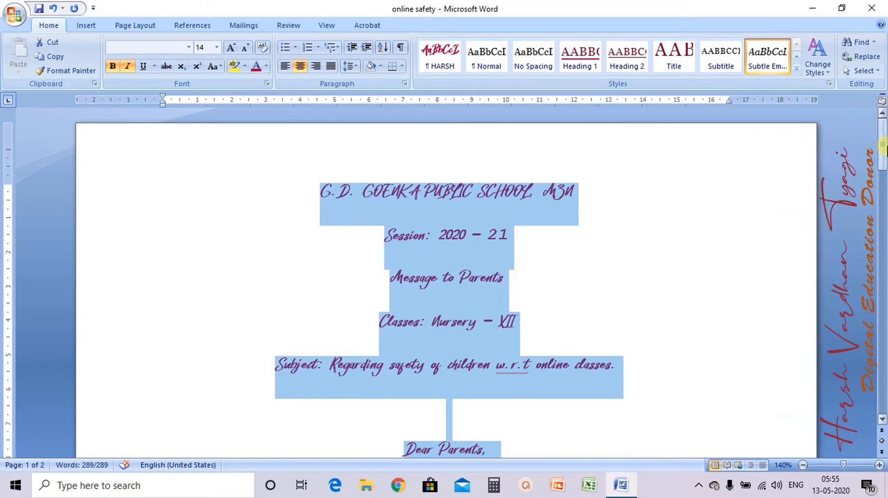
pyautogui.moveTo(882, 146)
pyautogui.mouseDown()
pyautogui.moveTo(882, 350)
pyautogui.moveTo(883, 134)
pyautogui.mouseUp()
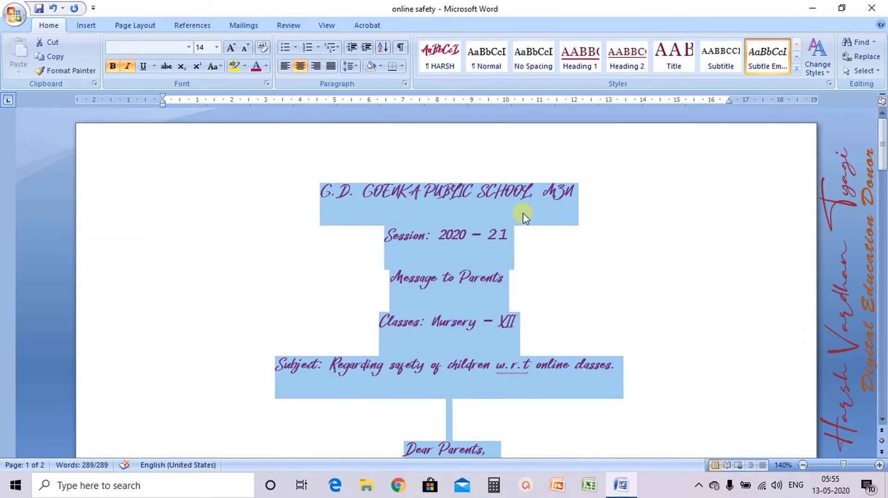
pyautogui.click(564, 196)
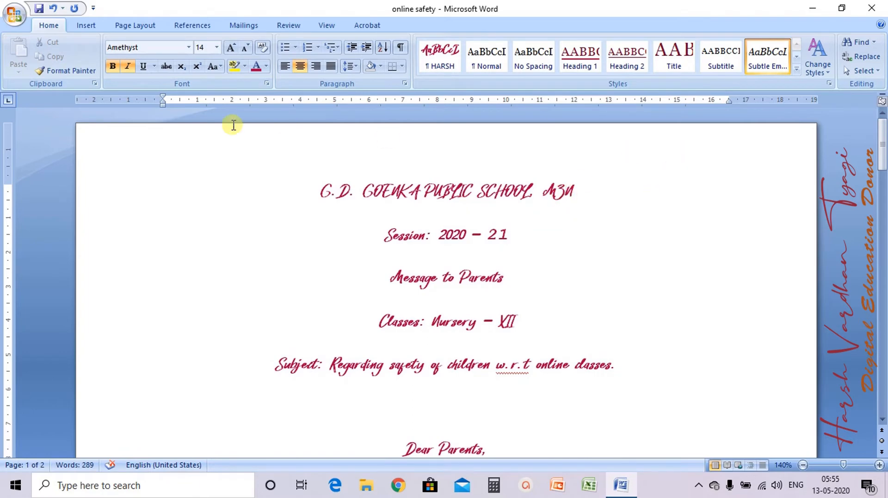
# Create a new blank document.
pyautogui.click(13, 14)
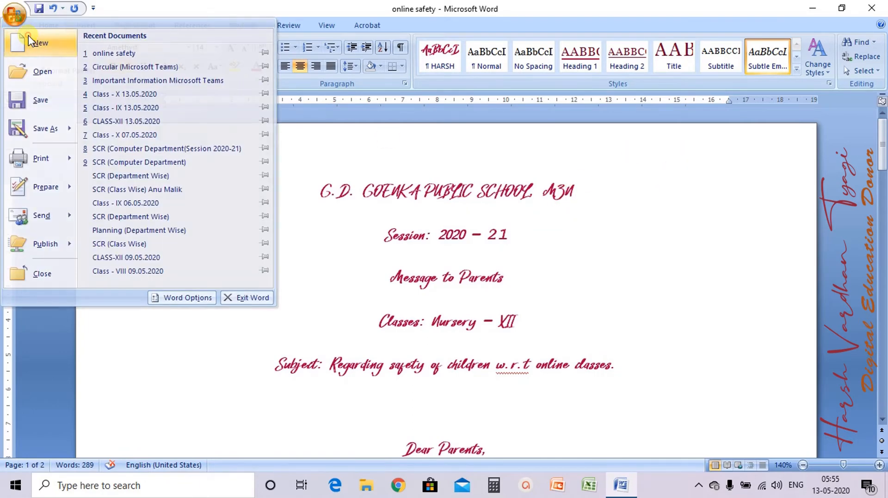
pyautogui.click(29, 40)
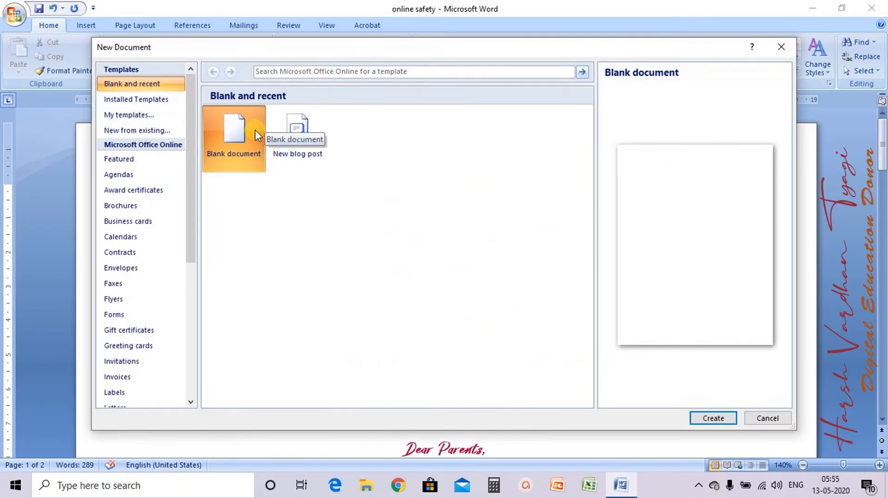
pyautogui.doubleClick(254, 129)
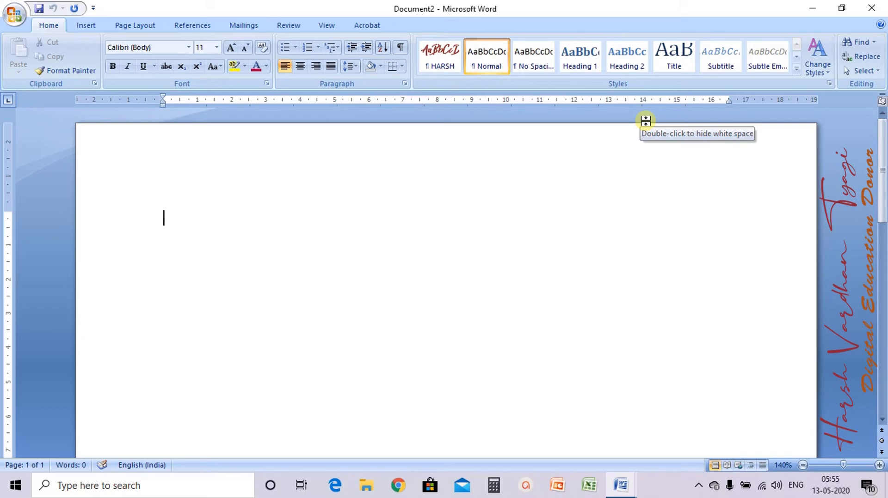
# Return to the online safety letter, undo the custom style, and close the letter without saving the changes.
pyautogui.click(12, 18)
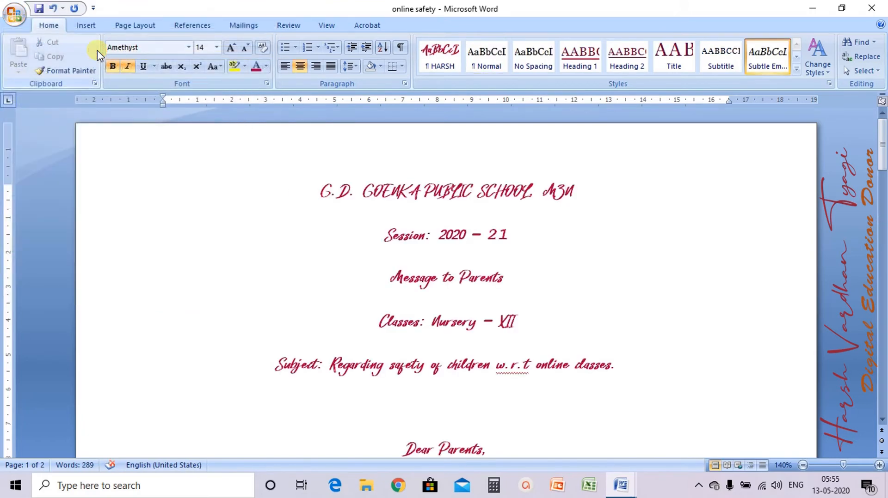
pyautogui.hotkey('ctrl', 'z')
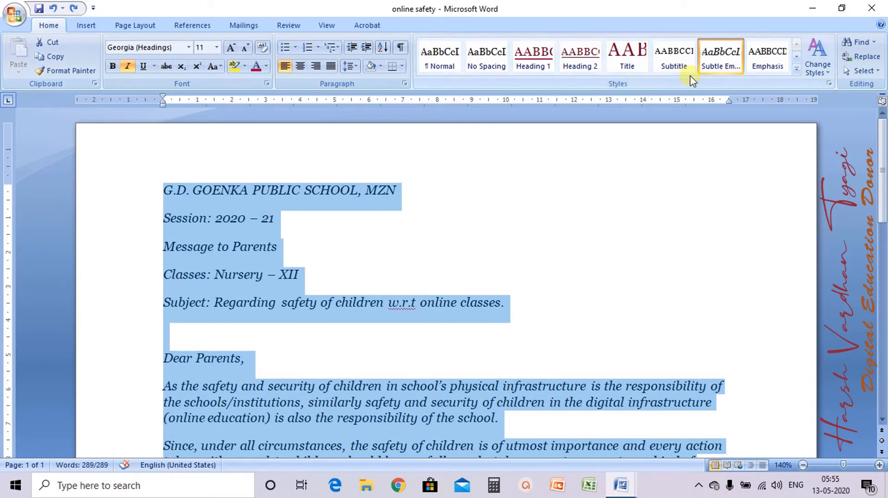
pyautogui.click(871, 8)
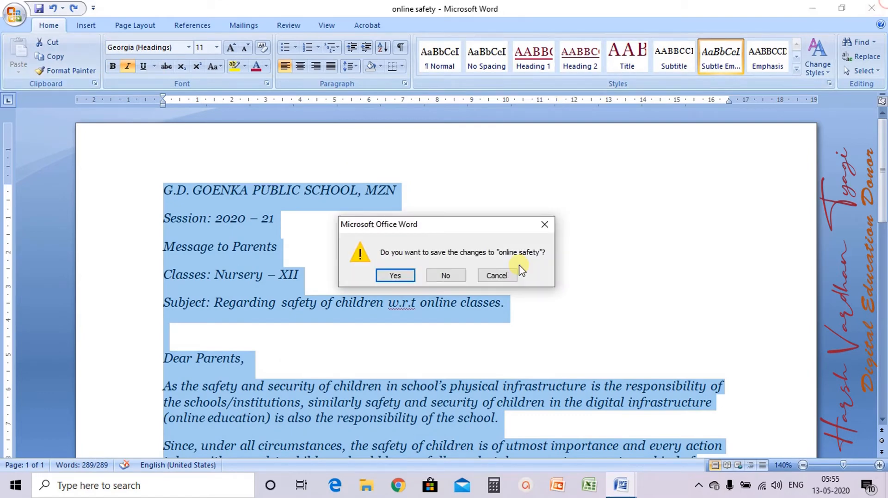
pyautogui.click(453, 276)
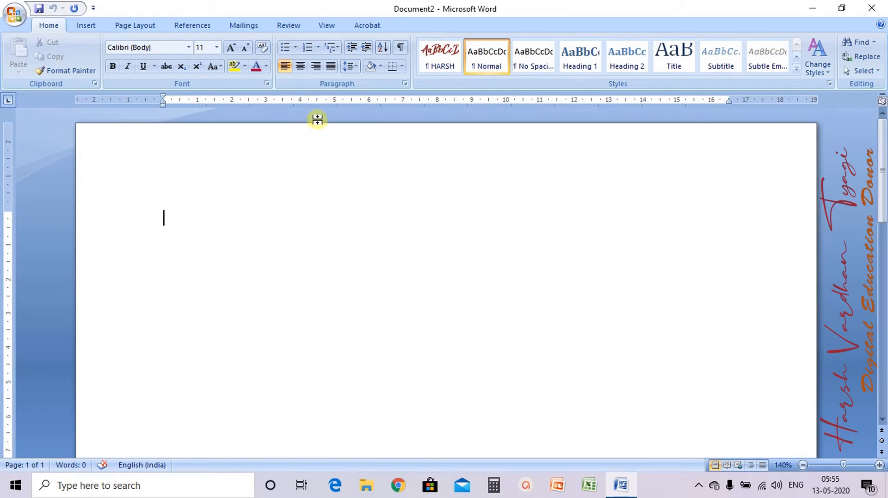
# Enter seven short lines of random filler text in the blank document, starting with "Dn,fngjdflhnkjh" and ending with "Fjlmfg,".
pyautogui.write('Dn,fngjdflhnkjh')
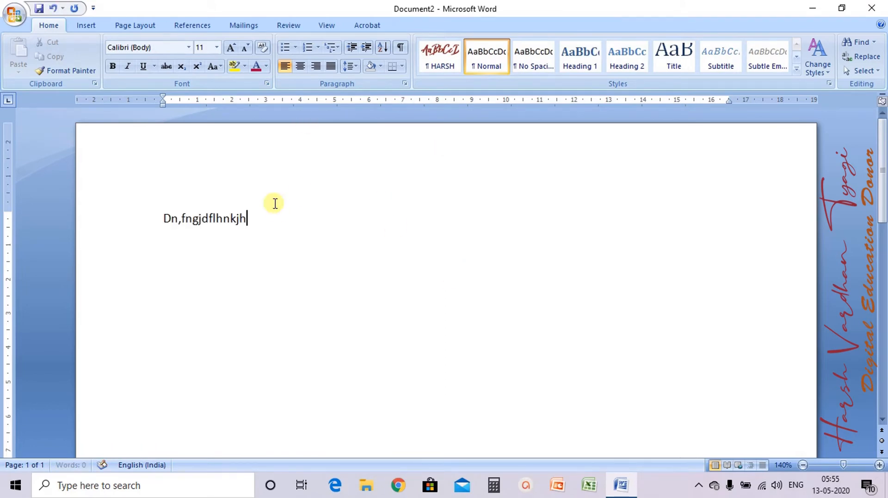
pyautogui.press('Return')
pyautogui.write('dfkljfghlfg')
pyautogui.press('Return')
pyautogui.write('lfdkjhlfdgh')
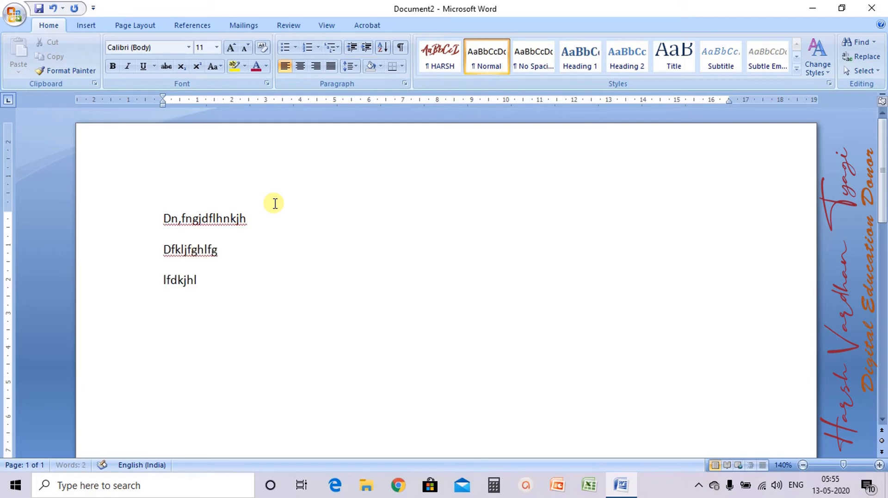
pyautogui.press('Return')
pyautogui.write(',fljhldf,hnf')
pyautogui.press('Return')
pyautogui.write('fjgdnf,hn')
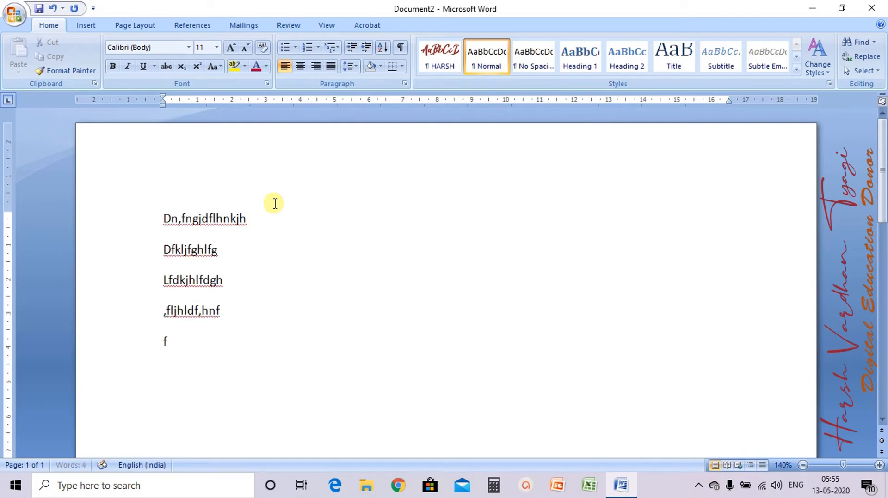
pyautogui.press('Return')
pyautogui.write('fckjgdfnhk')
pyautogui.press('Return')
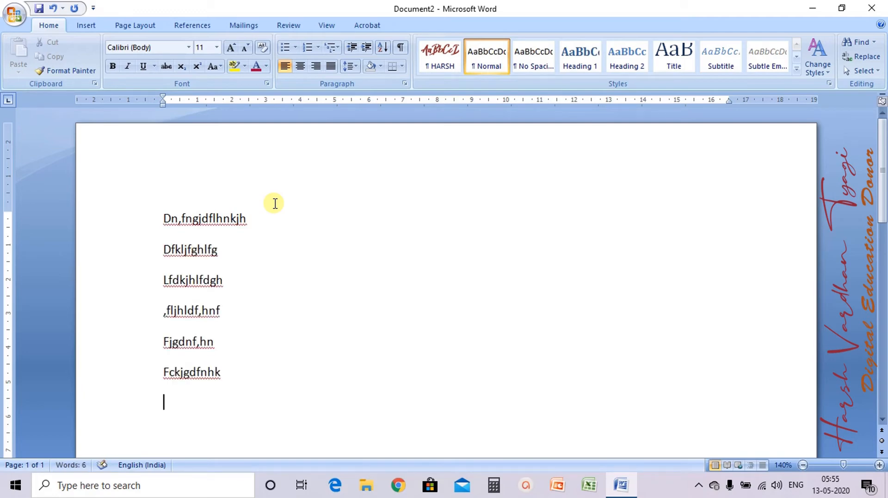
pyautogui.write('fjlmfg,')
# Apply the custom quick style to all of the filler text.
pyautogui.hotkey('ctrl', 'a')
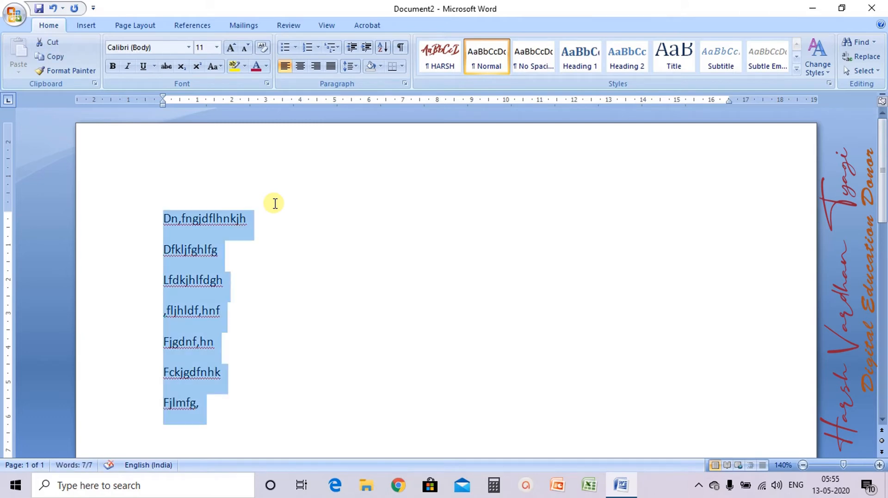
pyautogui.click(799, 72)
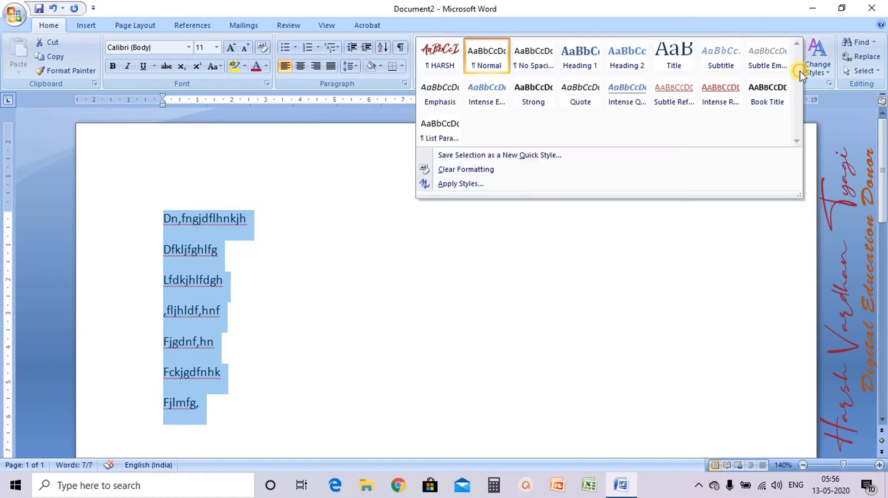
pyautogui.click(433, 58)
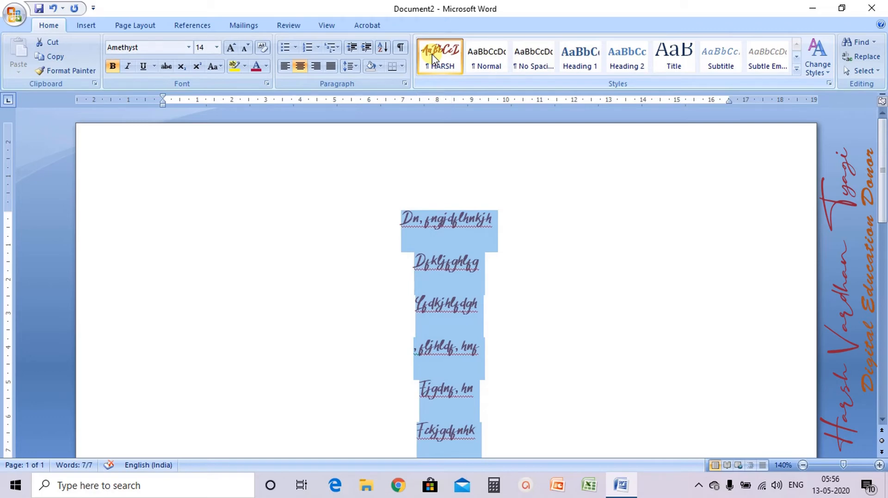
# Close the filler document without saving, restart Word and open the recent document "online safety".
pyautogui.click(871, 8)
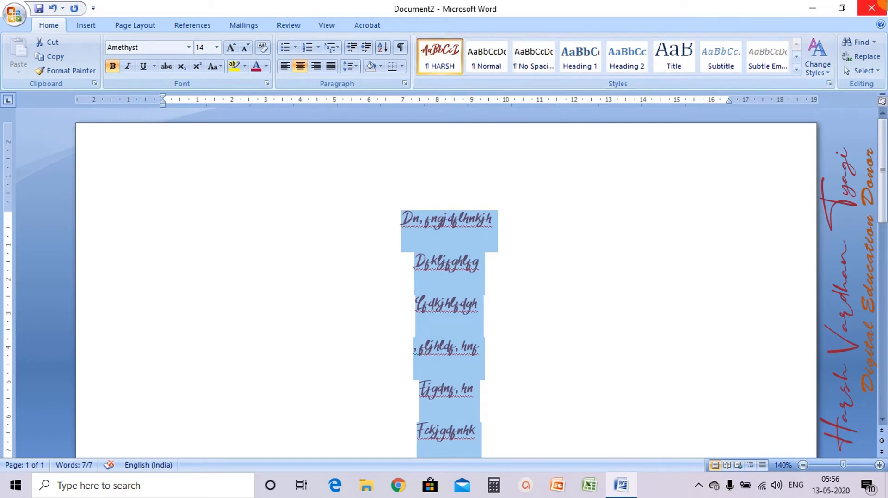
pyautogui.click(444, 275)
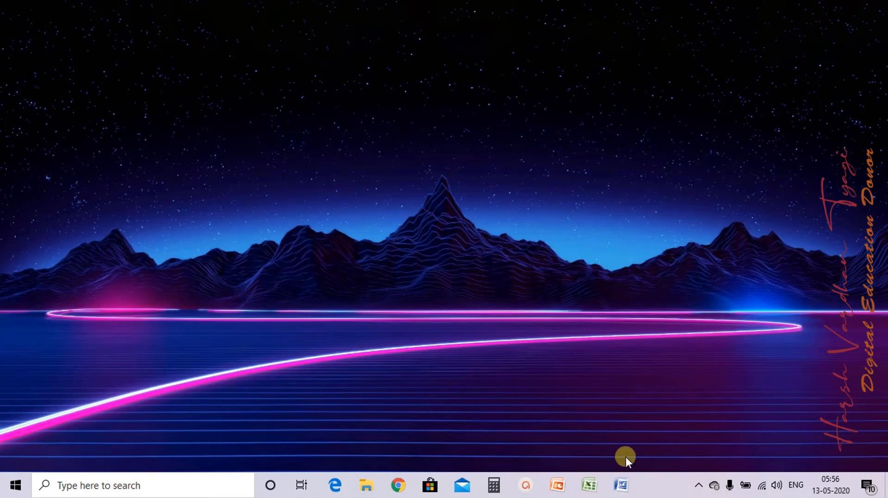
pyautogui.click(624, 486)
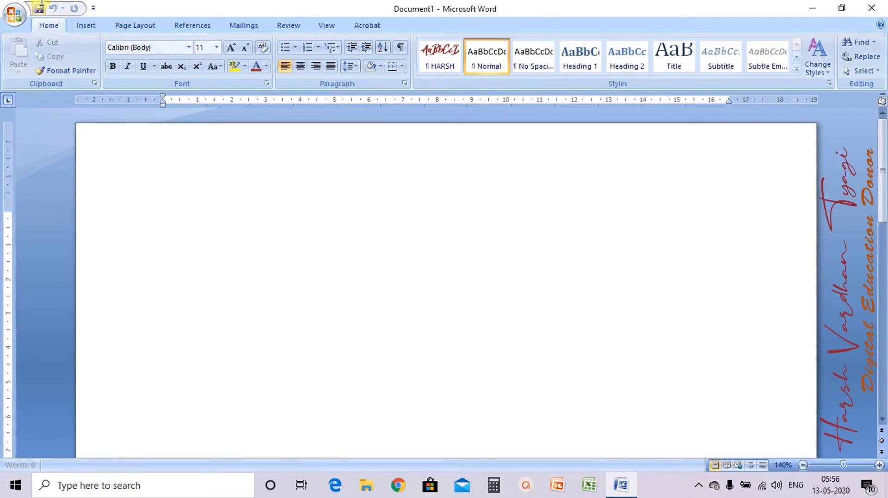
pyautogui.click(4, 18)
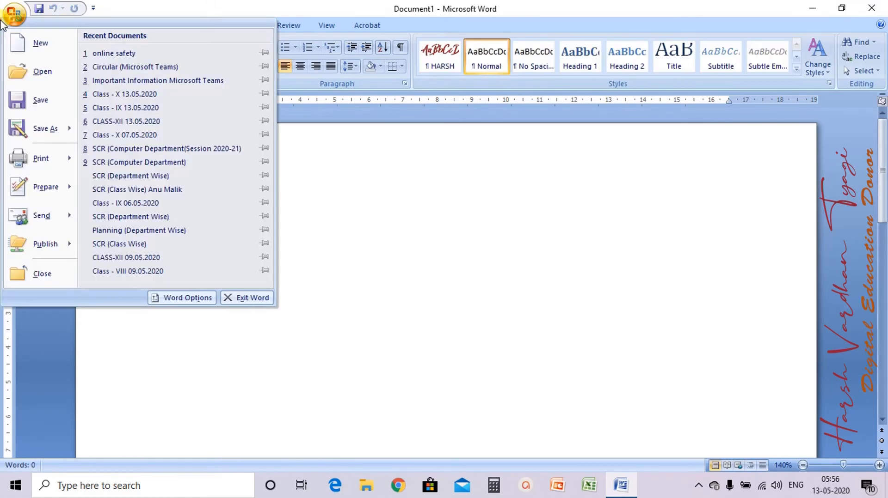
pyautogui.click(99, 54)
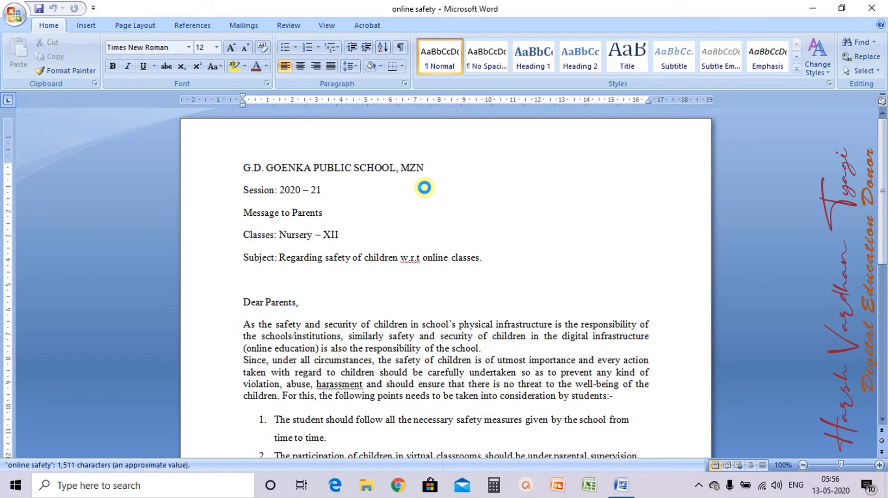
# Start a new style from the formatting of the whole letter and name it with the author's first name in capitals.
pyautogui.hotkey('ctrl', 'a')
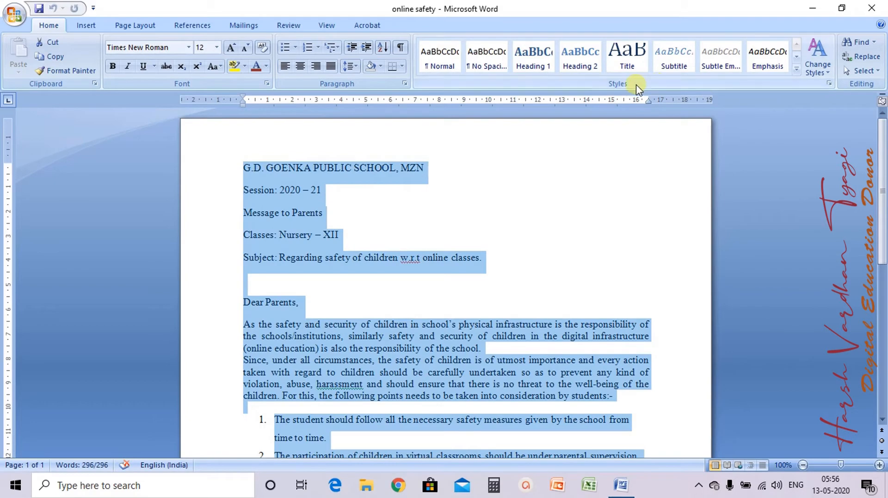
pyautogui.click(828, 84)
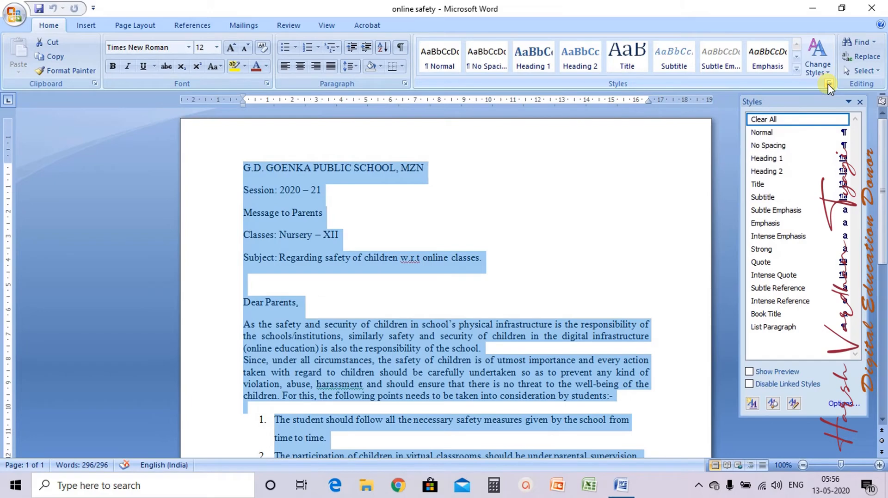
pyautogui.click(751, 404)
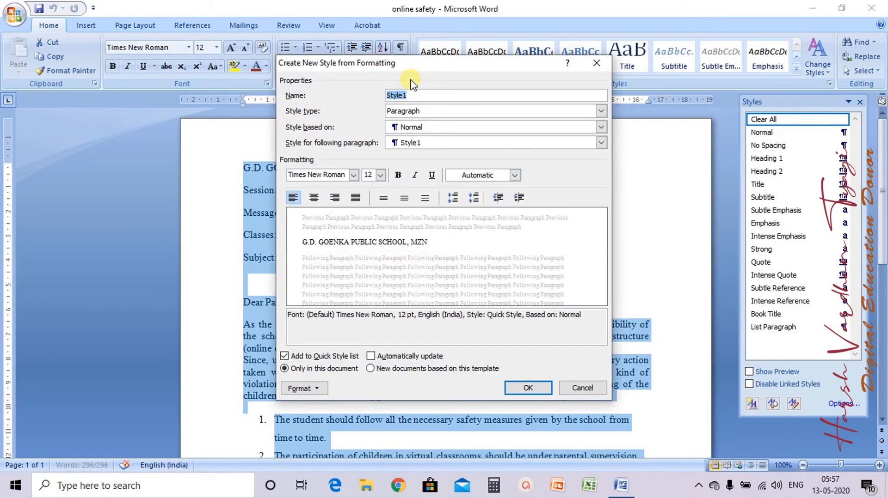
pyautogui.write('HARSH')
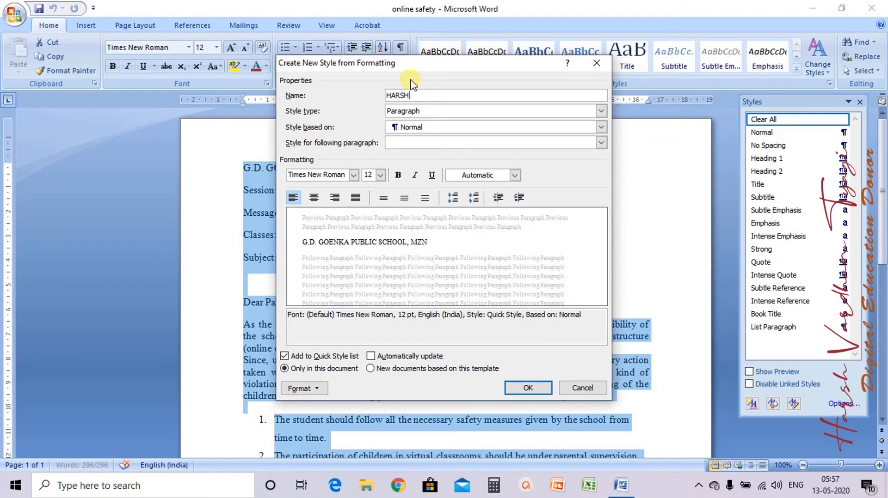
# Set the new style's type to Character and base it on Default Paragraph Font.
pyautogui.click(413, 116)
pyautogui.click(416, 120)
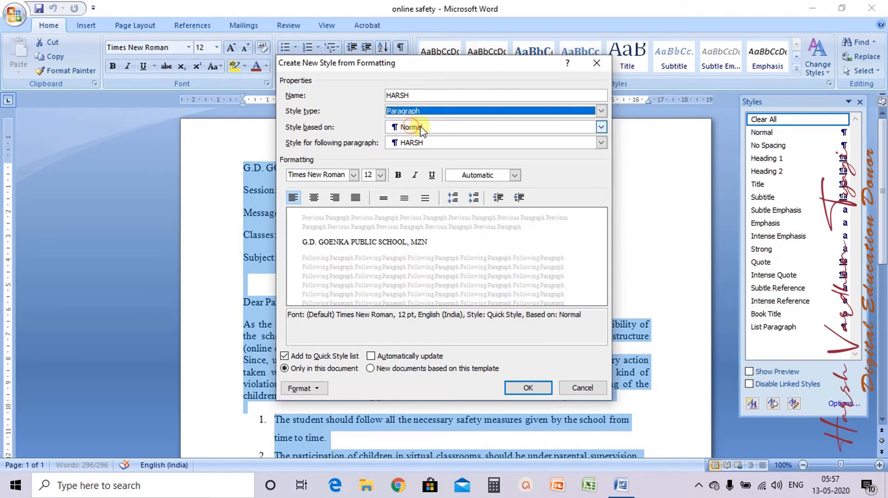
pyautogui.click(426, 115)
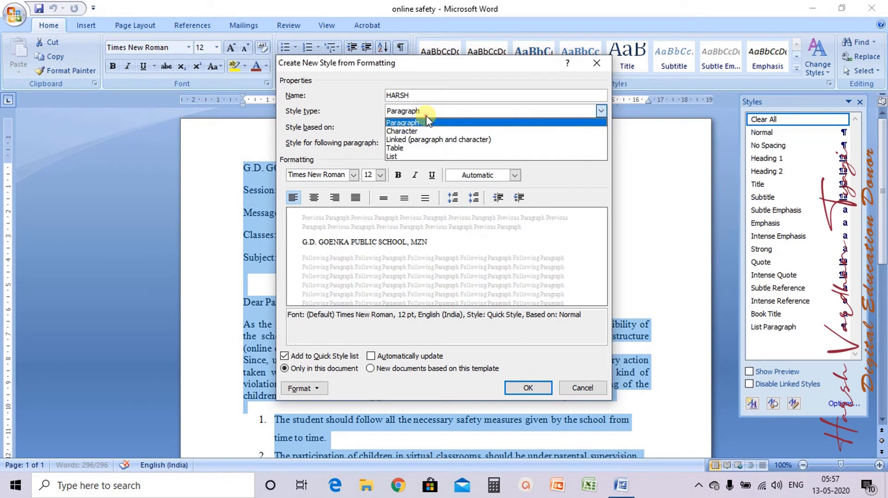
pyautogui.click(408, 133)
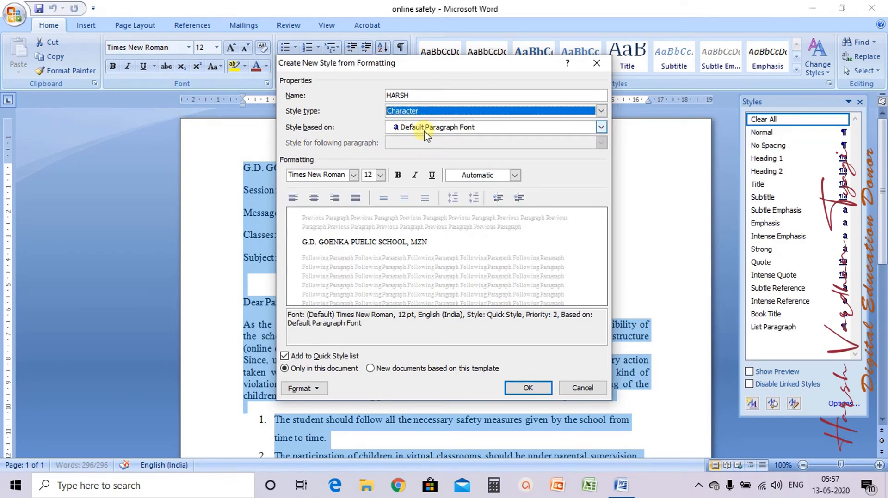
pyautogui.click(425, 132)
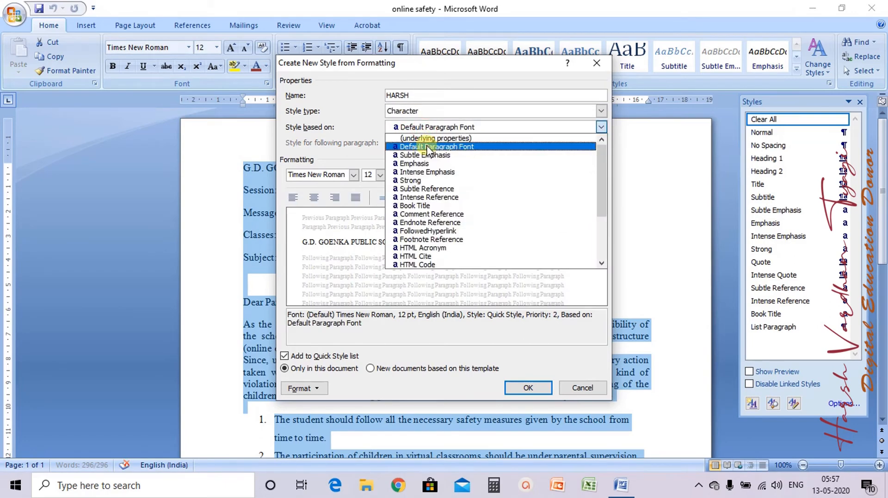
pyautogui.click(426, 146)
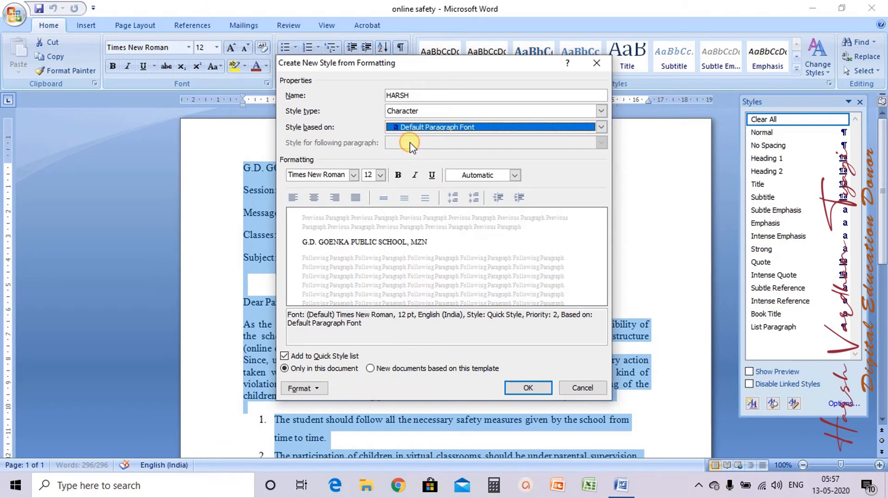
# Format the new style as Fredericka the Great, 18 pt, bold and underlined, in dark red.
pyautogui.click(353, 175)
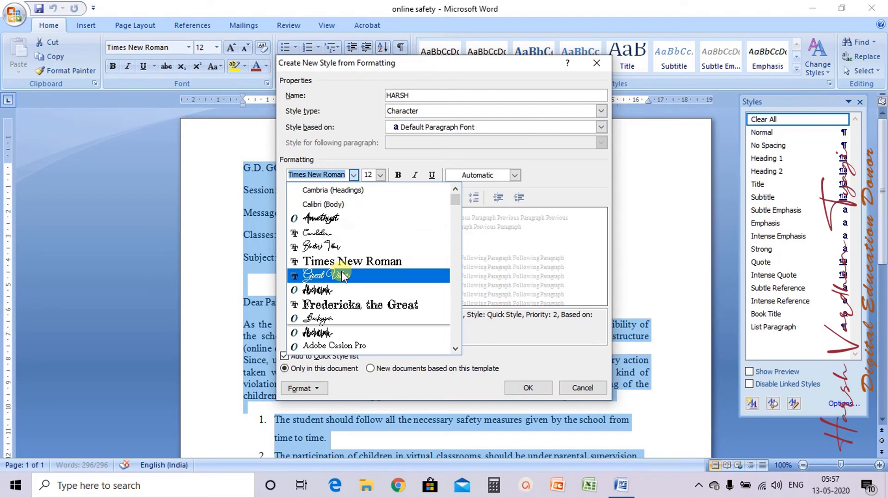
pyautogui.click(344, 304)
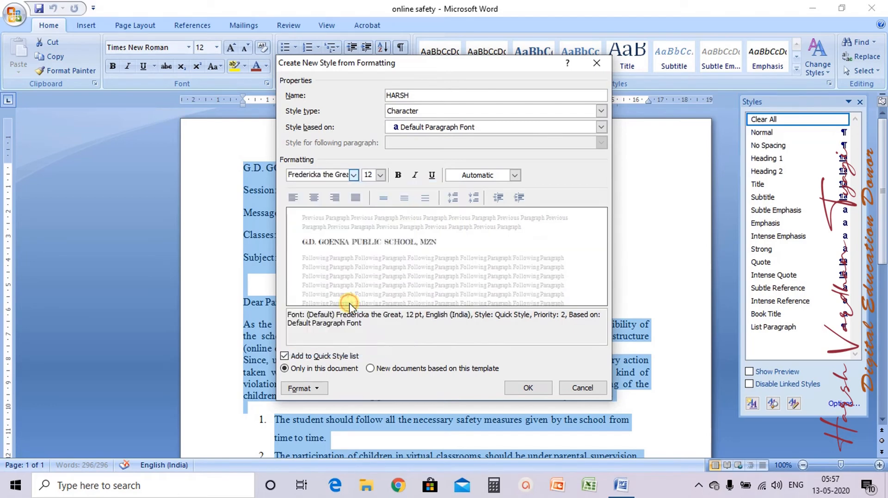
pyautogui.click(380, 175)
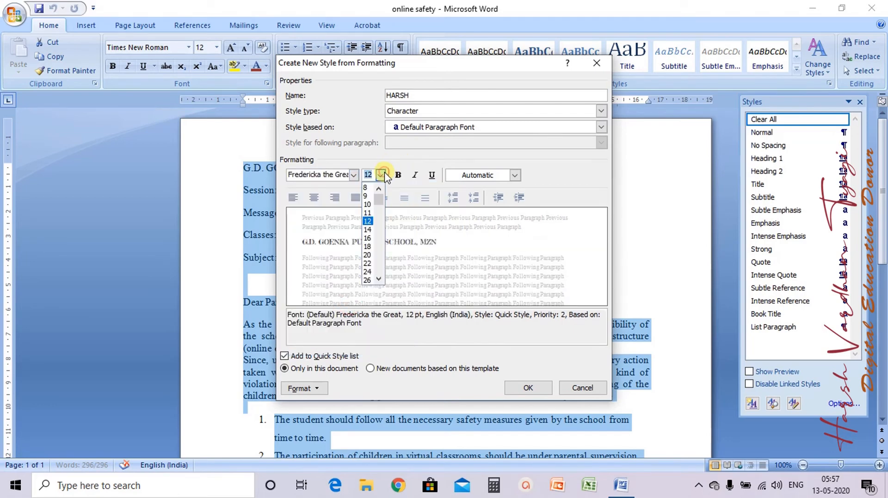
pyautogui.click(367, 246)
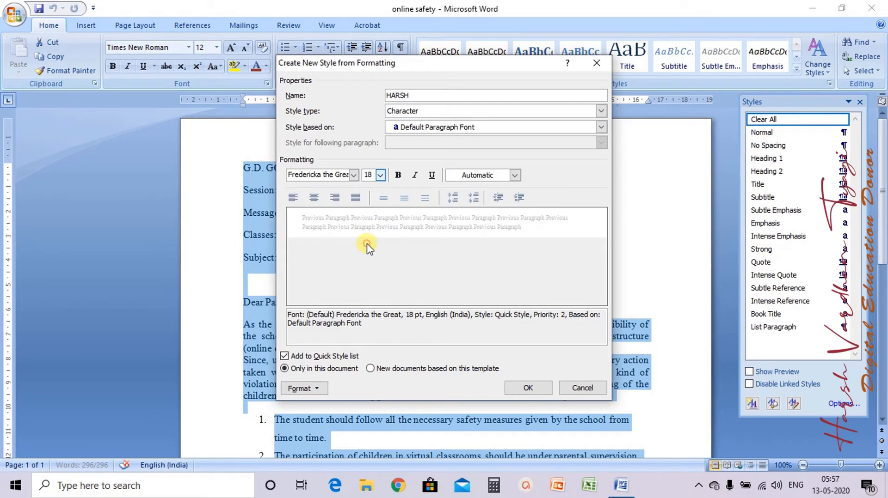
pyautogui.click(397, 176)
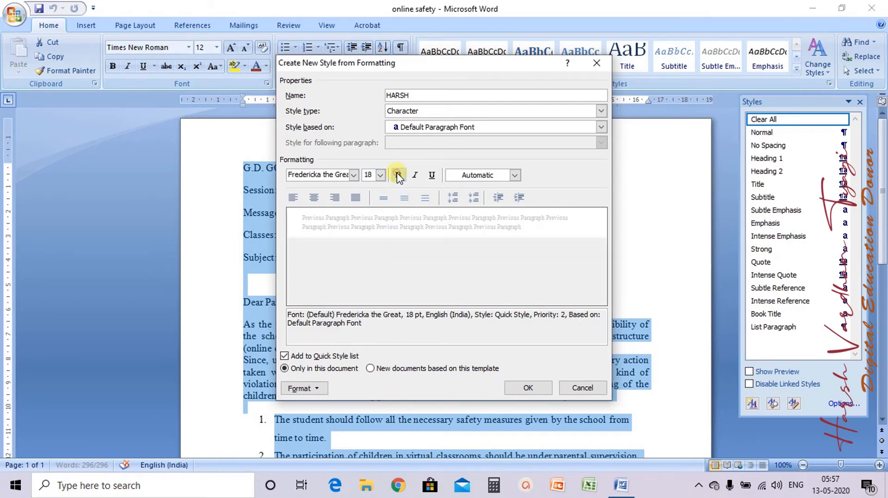
pyautogui.click(432, 176)
pyautogui.click(469, 175)
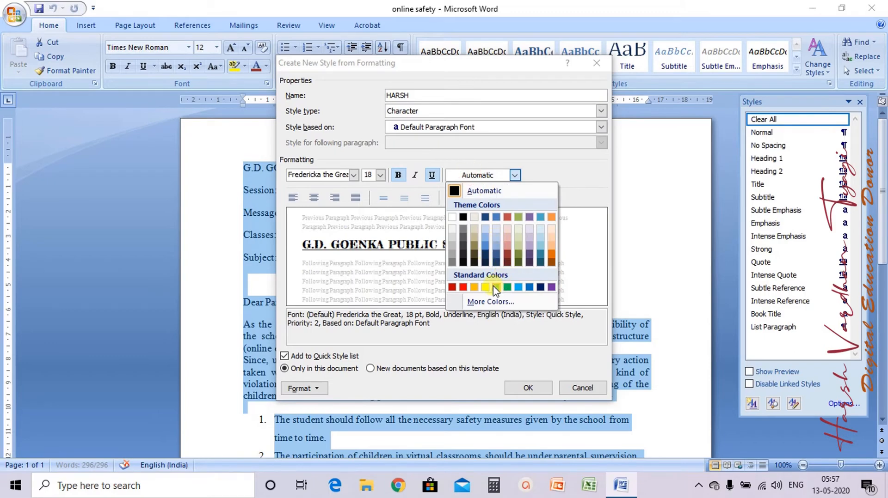
pyautogui.click(452, 287)
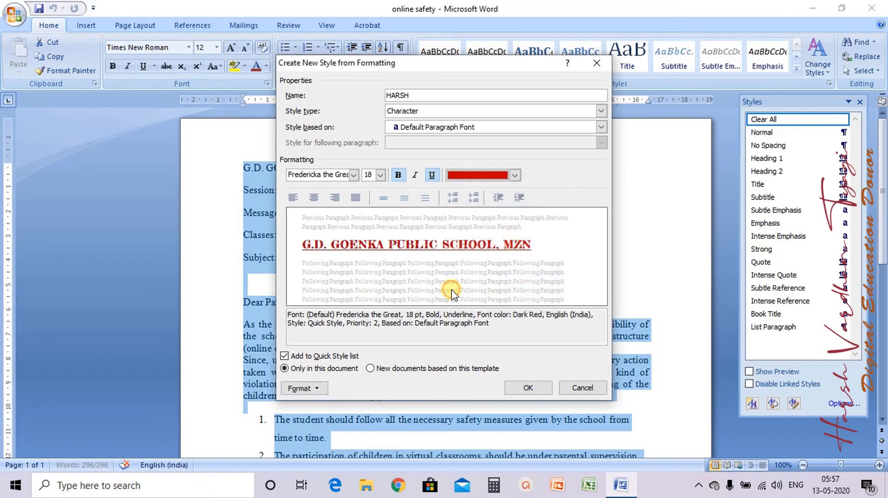
# Make the style available to new documents based on this template, create it and close the Styles pane.
pyautogui.click(370, 369)
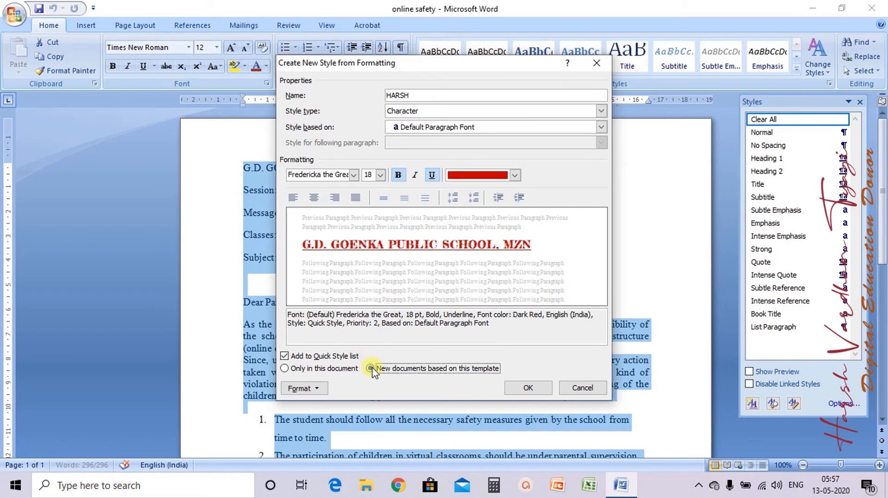
pyautogui.click(525, 389)
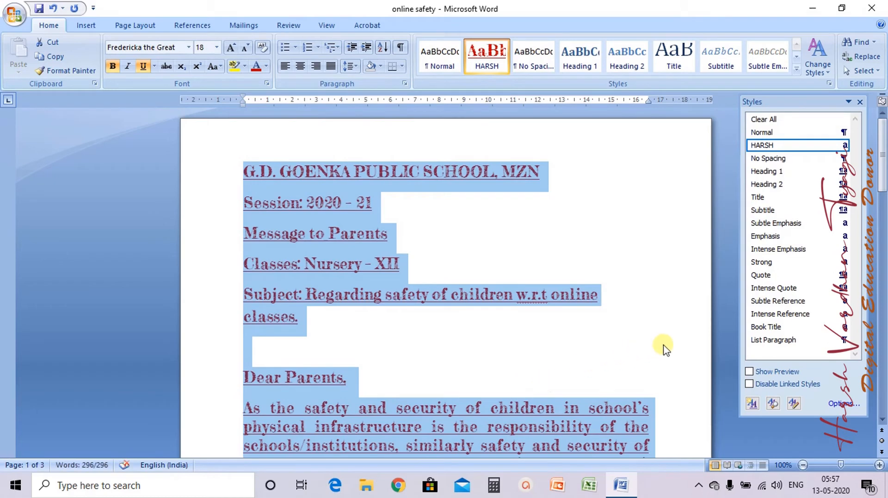
pyautogui.click(860, 102)
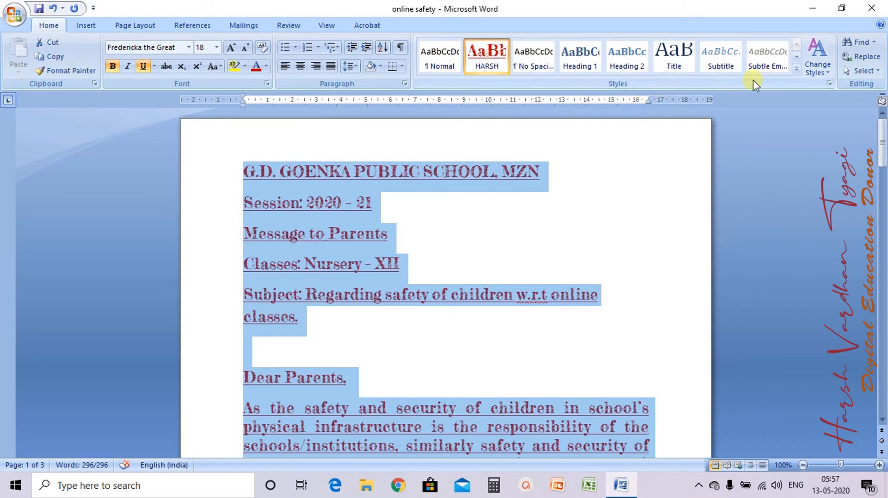
# Apply the No Spacing style to the whole letter, including its text formatting, and reapply the custom character style over it.
pyautogui.click(795, 72)
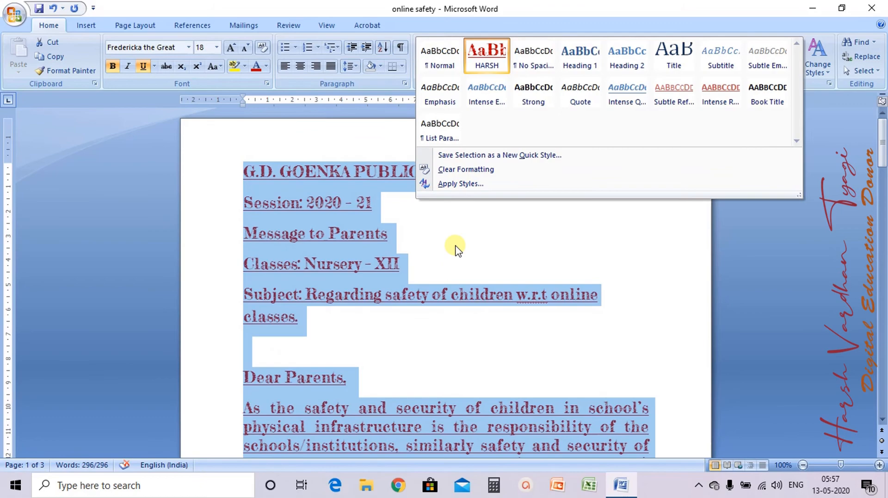
pyautogui.click(526, 67)
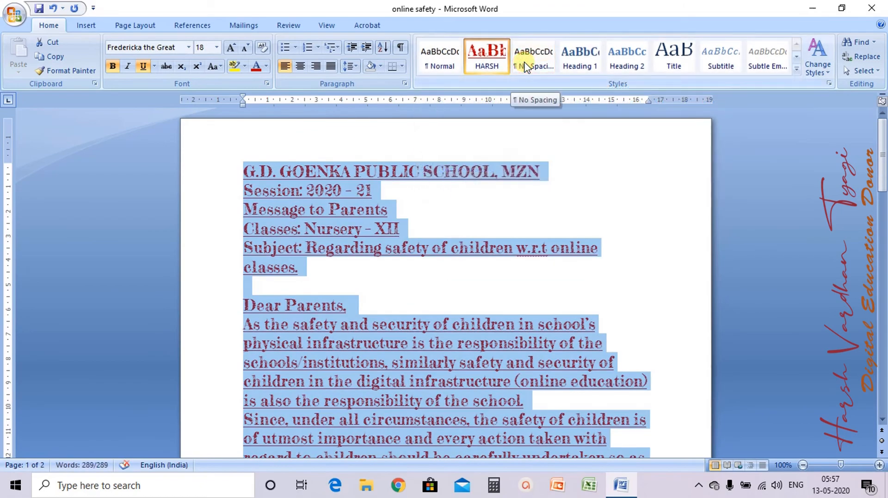
pyautogui.click(525, 67)
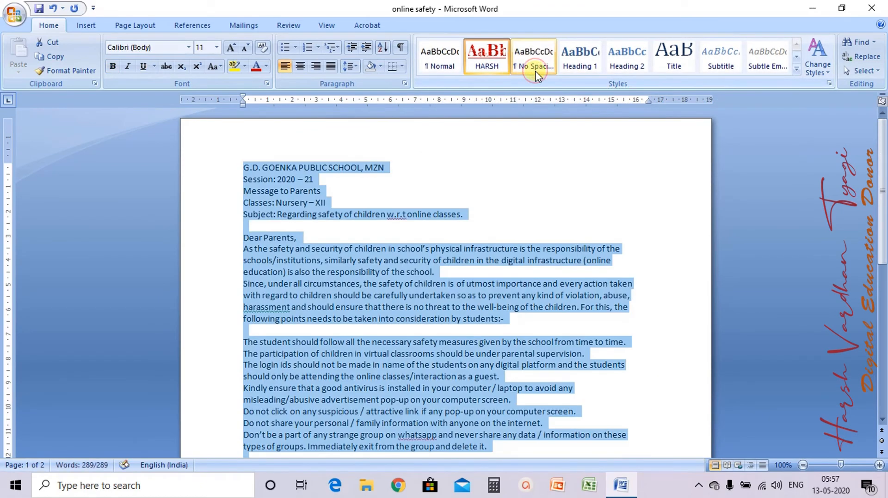
pyautogui.click(491, 63)
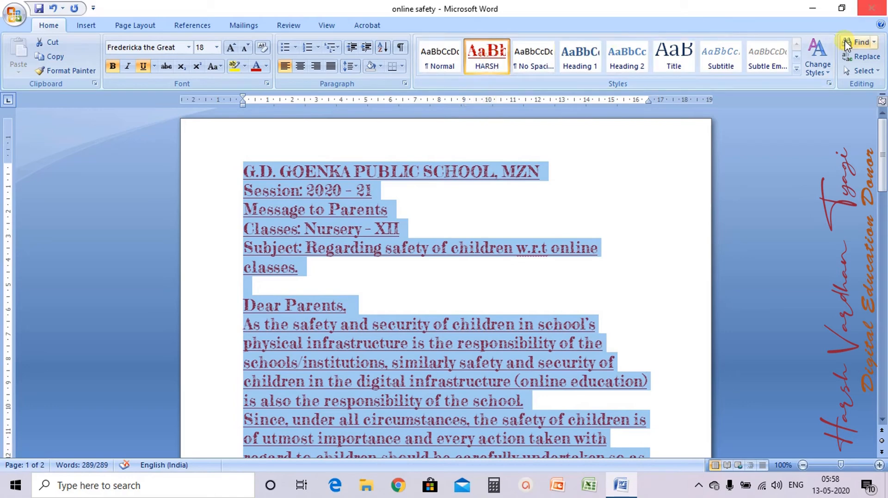
# Change the document's theme fonts to Office Classic 2, with Arial for both headings and body.
pyautogui.click(820, 69)
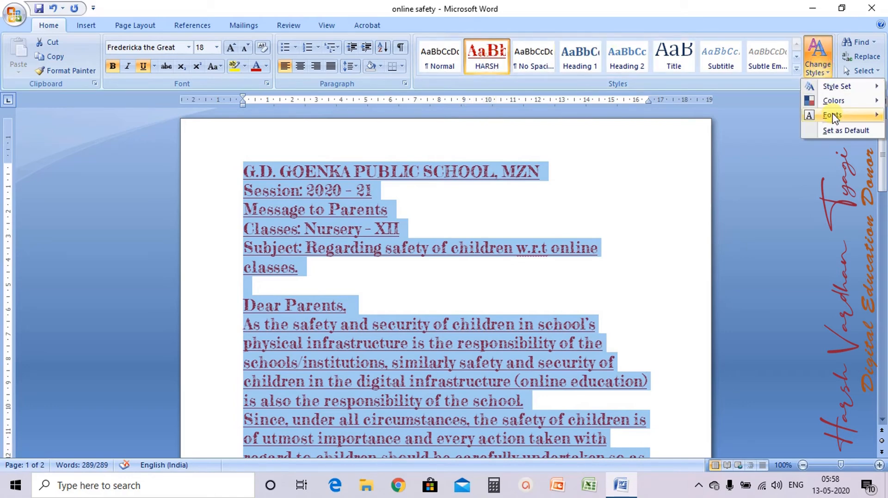
pyautogui.moveTo(834, 118)
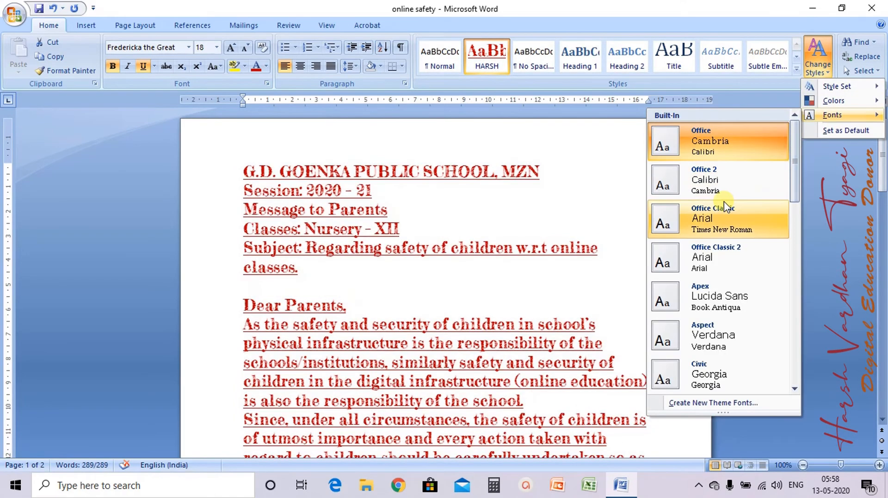
pyautogui.click(708, 260)
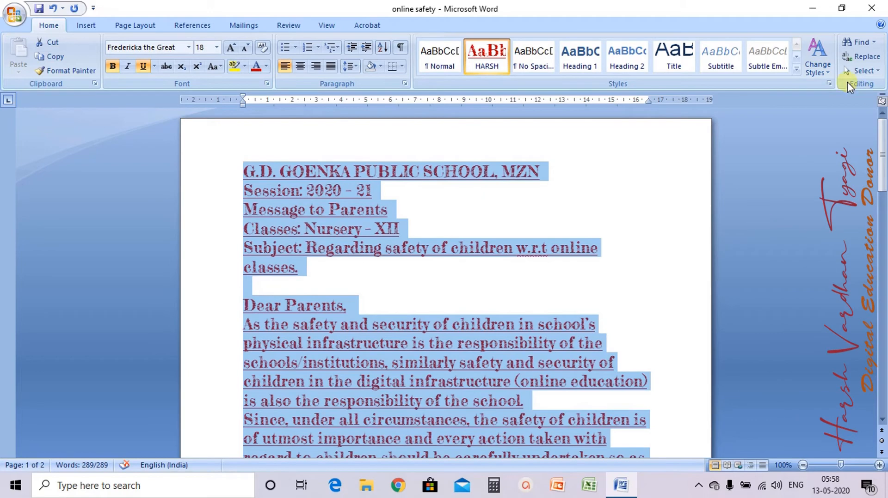
# Apply the Heading 2 style to the whole letter so that it replaces the custom character formatting too.
pyautogui.click(827, 72)
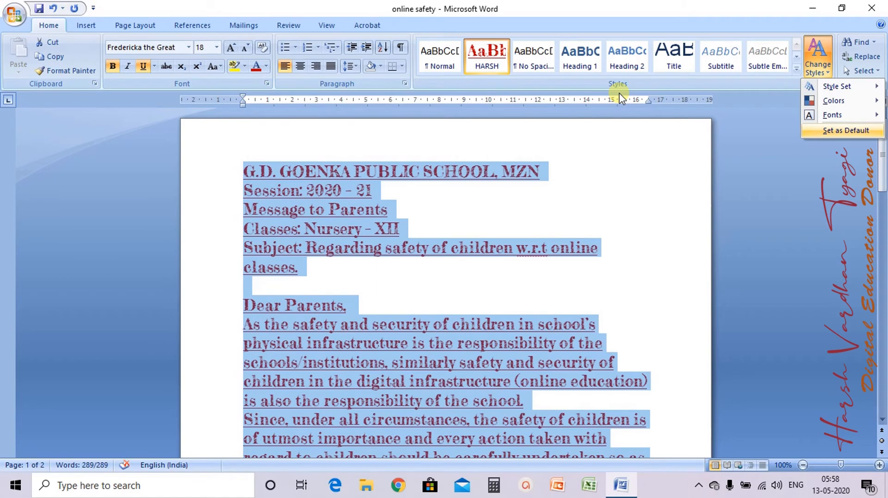
pyautogui.click(627, 57)
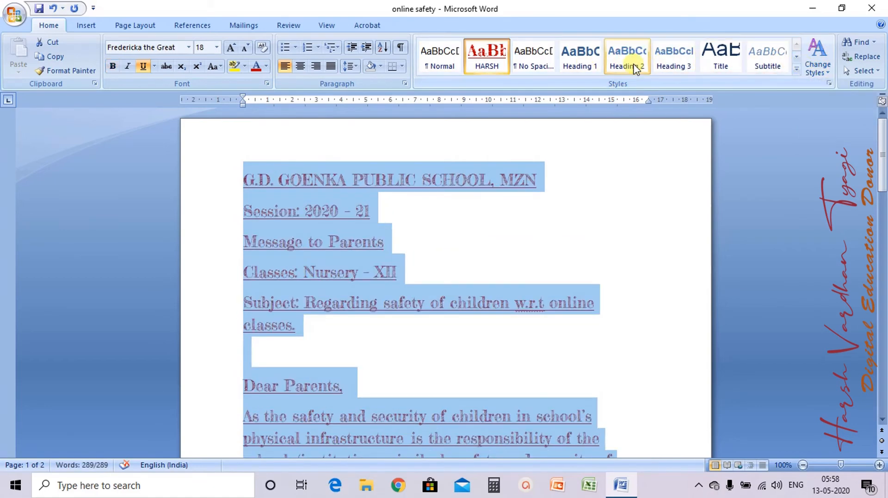
pyautogui.click(631, 65)
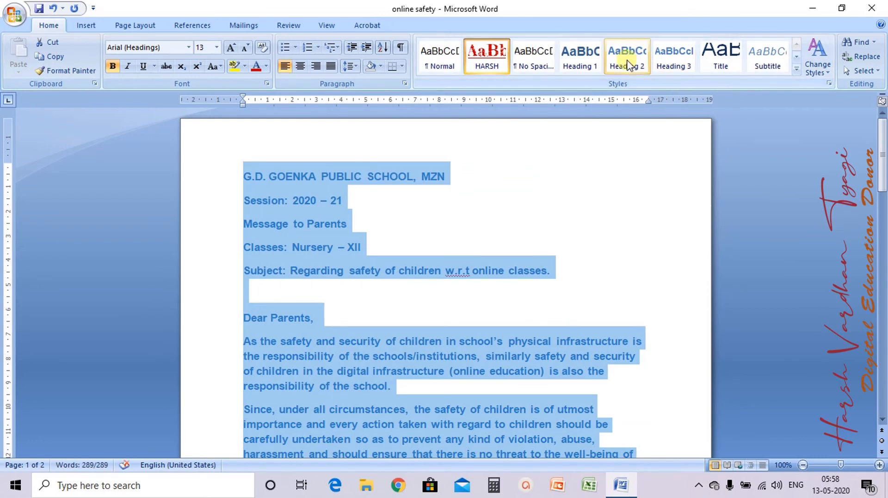
pyautogui.click(629, 65)
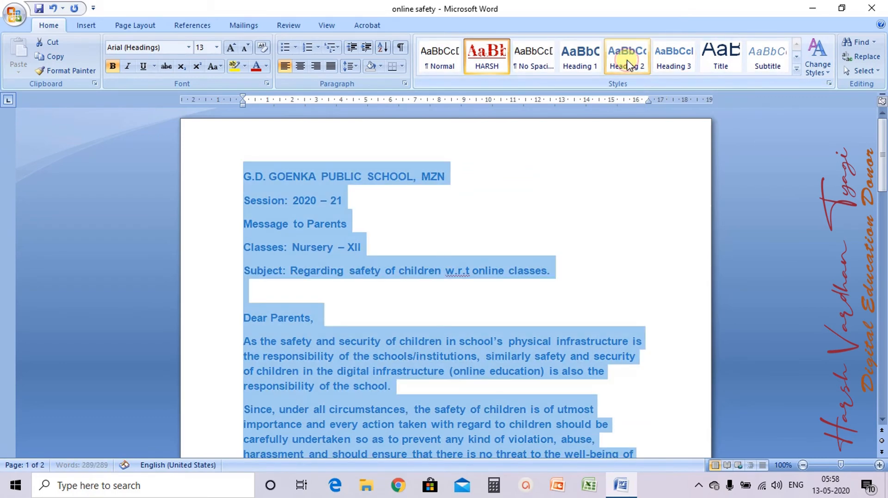
# Set the current style set and fonts as the default, continuing with the merged style list.
pyautogui.click(826, 75)
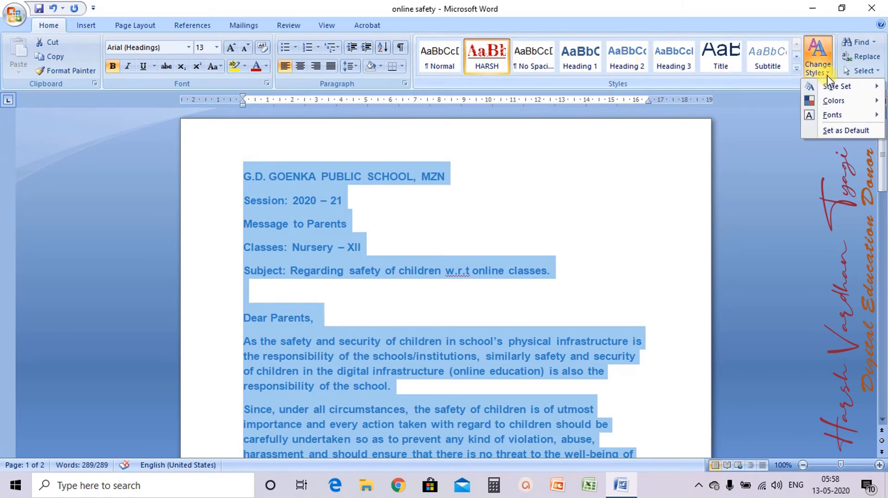
pyautogui.click(839, 131)
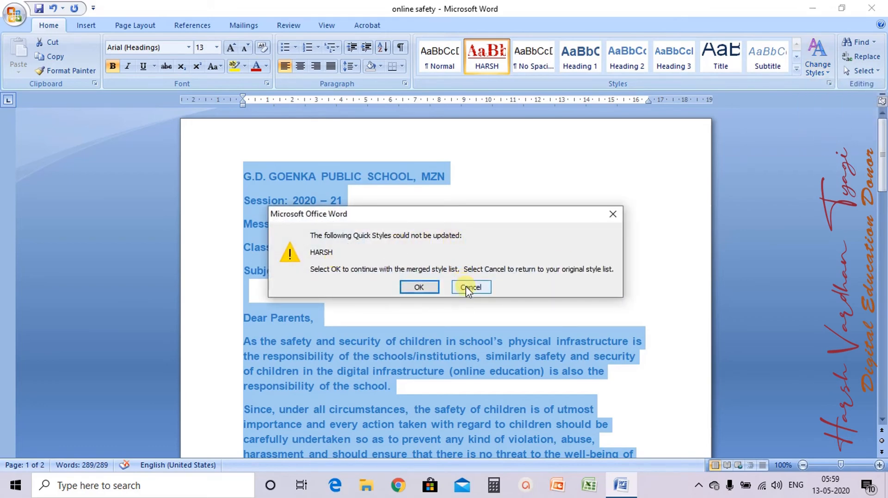
pyautogui.click(418, 287)
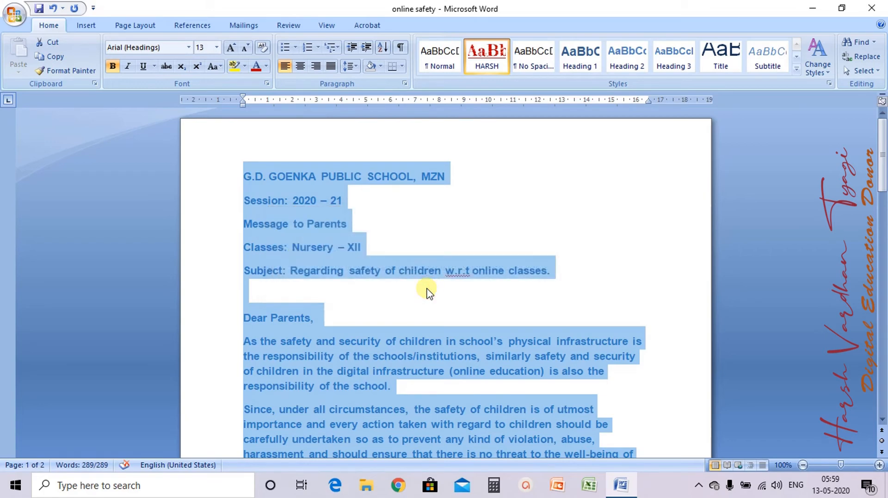
# Enter the filler text "Vd,ngnxfg" on the blank line between the Subject line and "Dear Parents,".
pyautogui.click(586, 148)
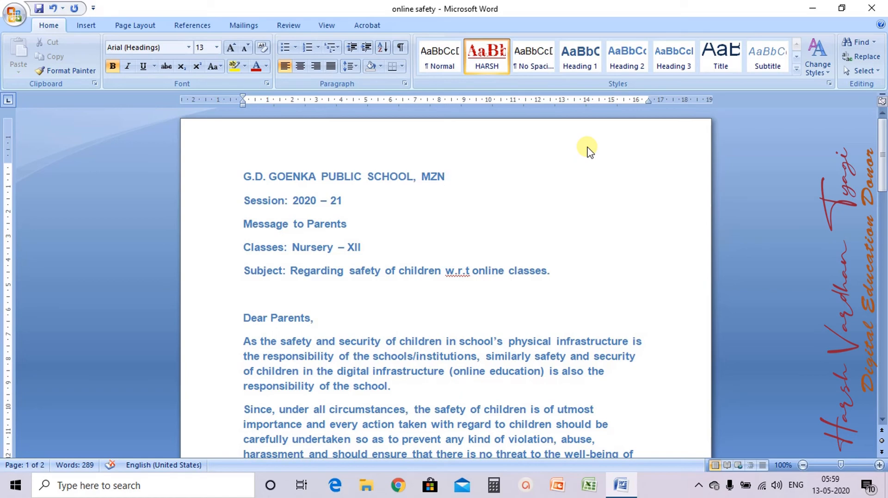
pyautogui.click(469, 191)
pyautogui.click(328, 293)
pyautogui.write('Vd,ngnxfg')
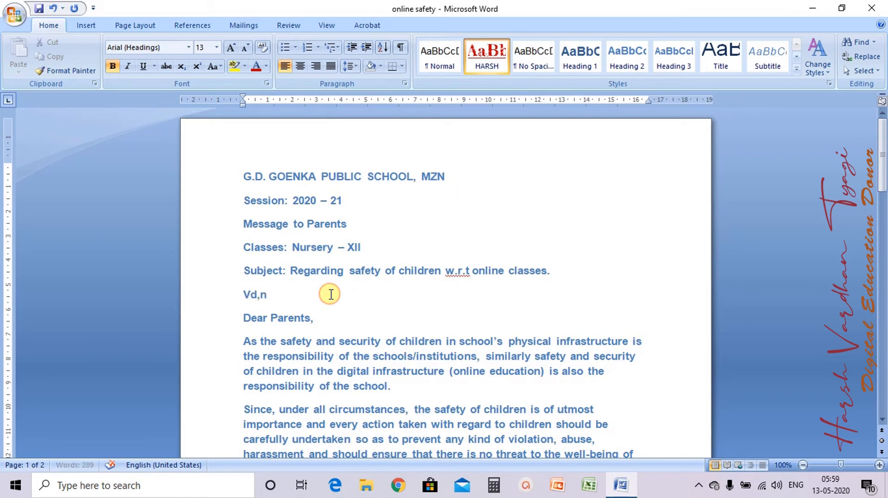
# Delete the filler text from the line between the Subject line and "Dear Parents,".
pyautogui.press('BackSpace')
pyautogui.press('BackSpace')
pyautogui.press('BackSpace')
pyautogui.press('BackSpace')
pyautogui.press('BackSpace')
pyautogui.press('BackSpace')
pyautogui.press('BackSpace')
pyautogui.press('BackSpace')
pyautogui.press('BackSpace')
# Replace the entire letter with the filler text "Xf gjdfgn,dfnkgh".
pyautogui.hotkey('ctrl', 'a')
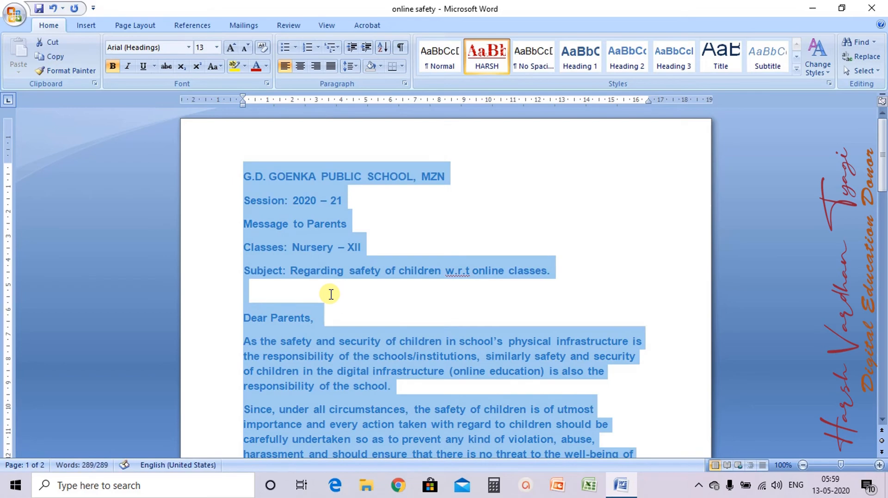
pyautogui.press('Delete')
pyautogui.write('Xf gjdfgn,dfnkgh')
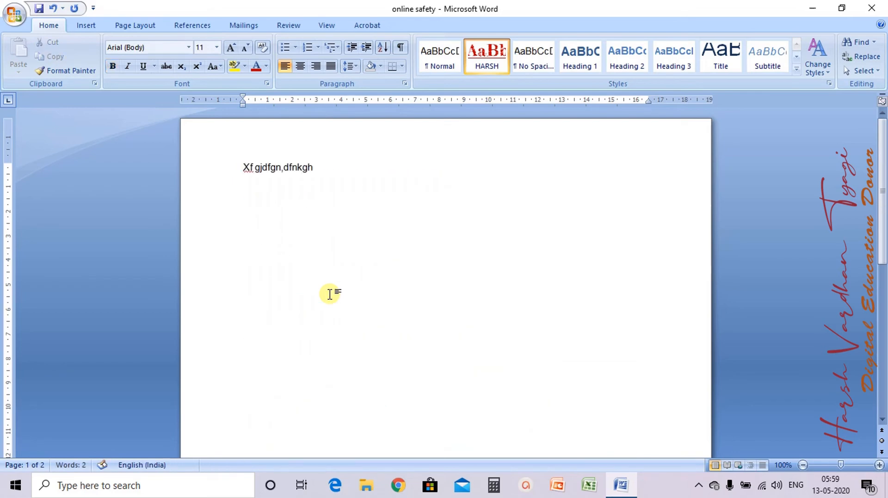
# Erase the filler text so the document is empty.
pyautogui.press('BackSpace')
pyautogui.press('BackSpace')
pyautogui.press('BackSpace')
pyautogui.press('BackSpace')
pyautogui.press('BackSpace')
pyautogui.press('BackSpace')
pyautogui.press('BackSpace')
pyautogui.press('BackSpace')
pyautogui.press('BackSpace')
pyautogui.press('BackSpace')
pyautogui.press('BackSpace')
pyautogui.press('BackSpace')
pyautogui.press('BackSpace')
pyautogui.press('BackSpace')
pyautogui.press('BackSpace')
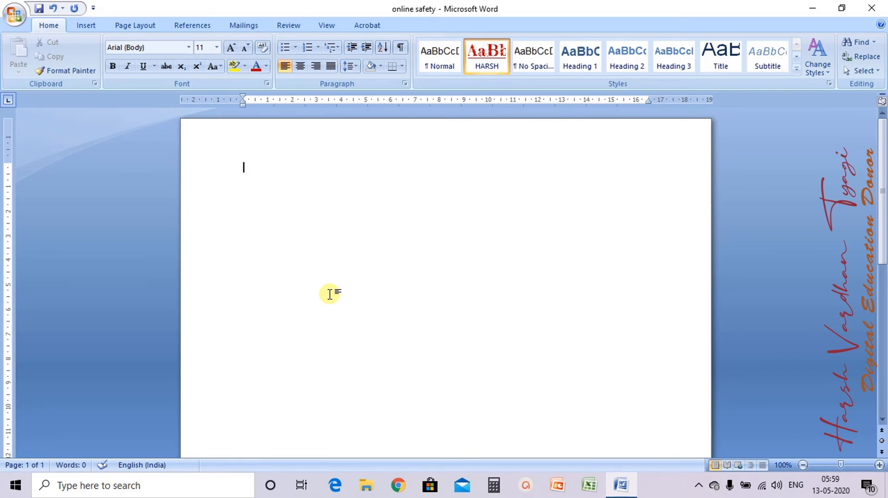
# Undo the recent typing and deletions to restore the full letter.
pyautogui.hotkey('ctrl', 'z')
pyautogui.hotkey('ctrl', 'z')
pyautogui.hotkey('ctrl', 'z')
pyautogui.hotkey('ctrl', 'z')
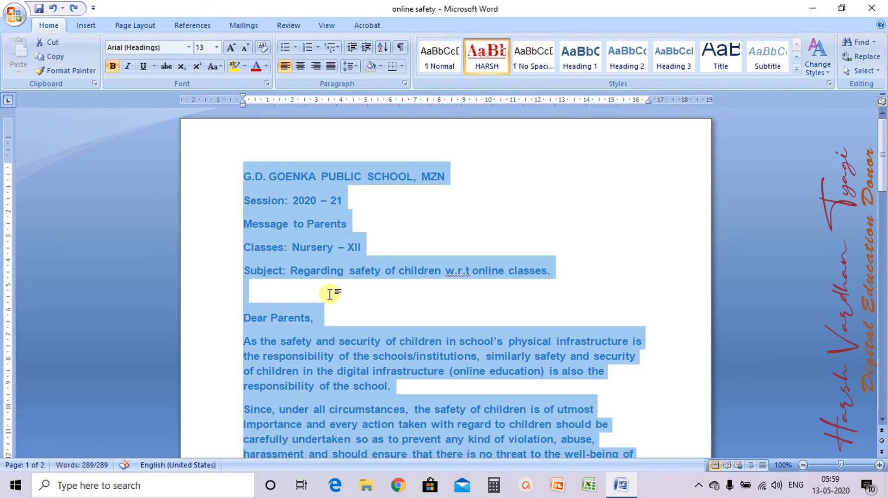
# Apply the Normal style to the whole letter and deselect it.
pyautogui.click(435, 59)
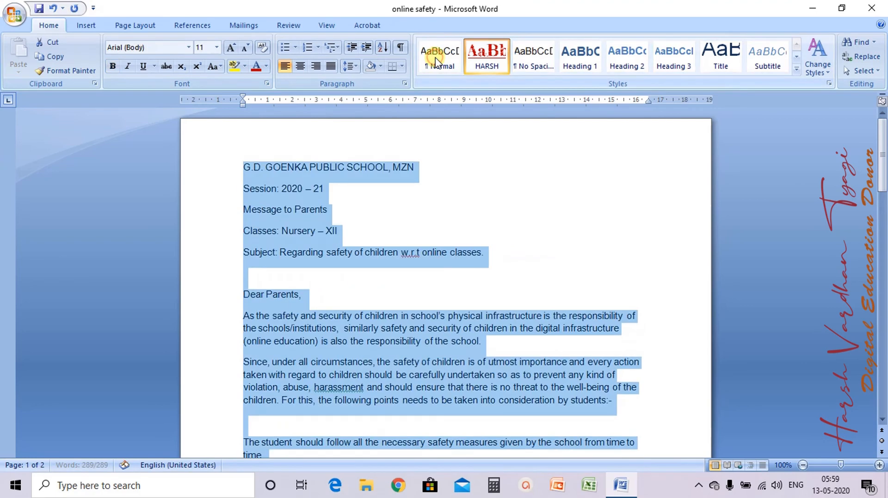
pyautogui.click(301, 189)
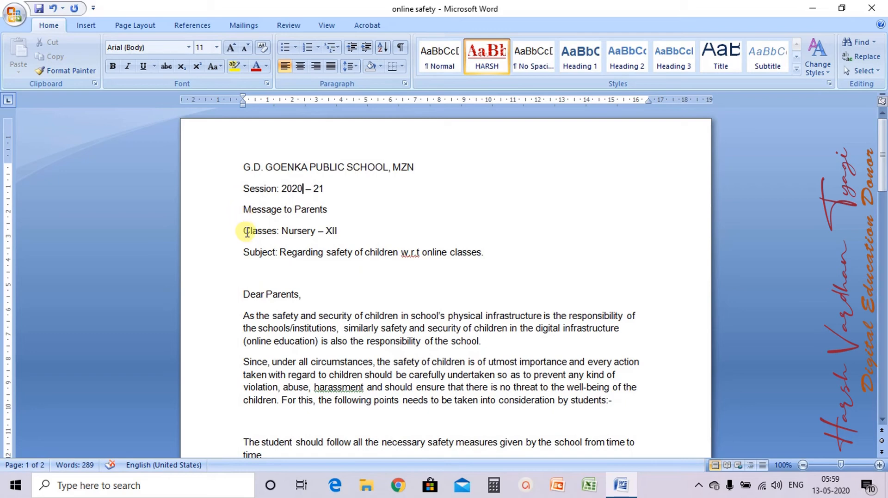
# Set the "Classes" and "Subject" lines in the Fredericka the Great font at size 16.
pyautogui.moveTo(243, 232); pyautogui.dragTo(485, 253)
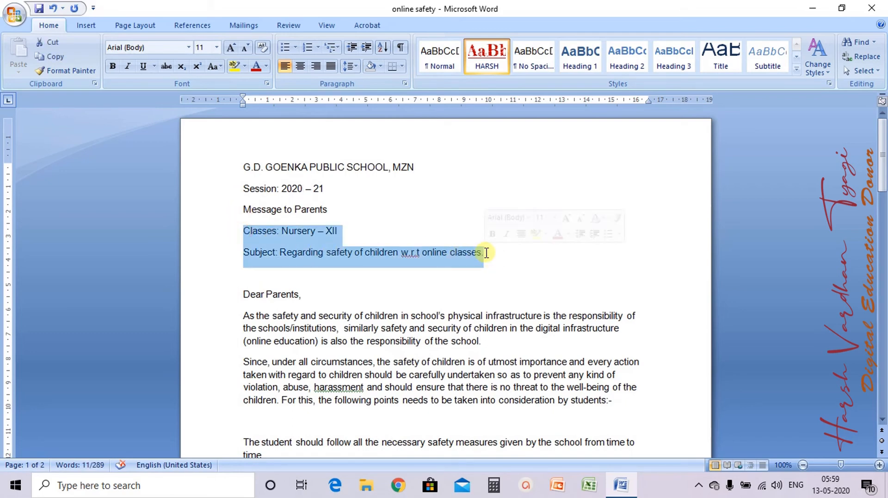
pyautogui.click(189, 47)
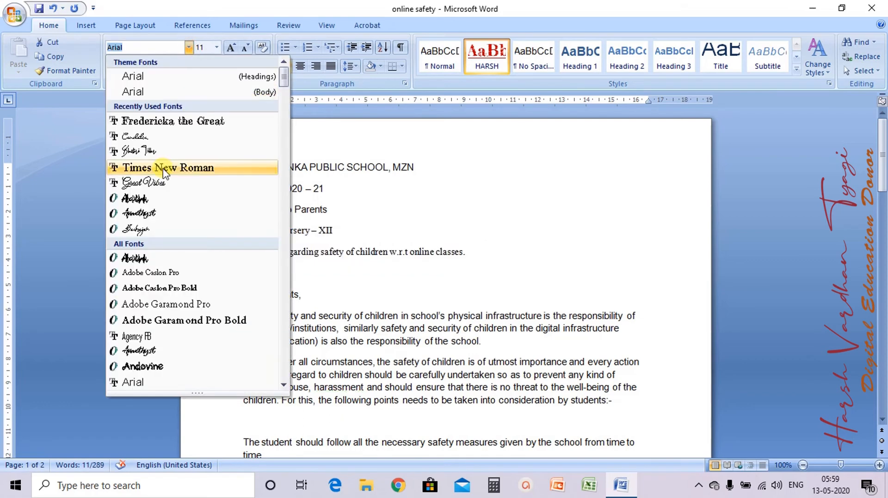
pyautogui.click(175, 122)
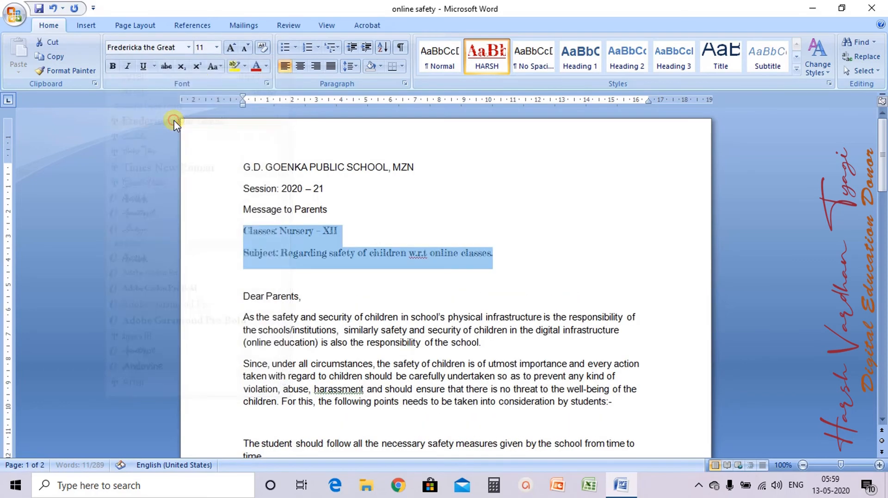
pyautogui.click(217, 47)
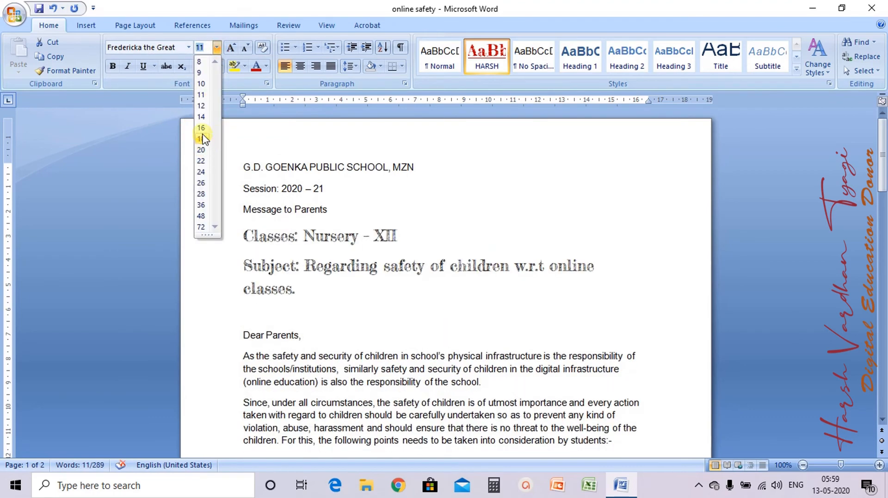
pyautogui.click(202, 131)
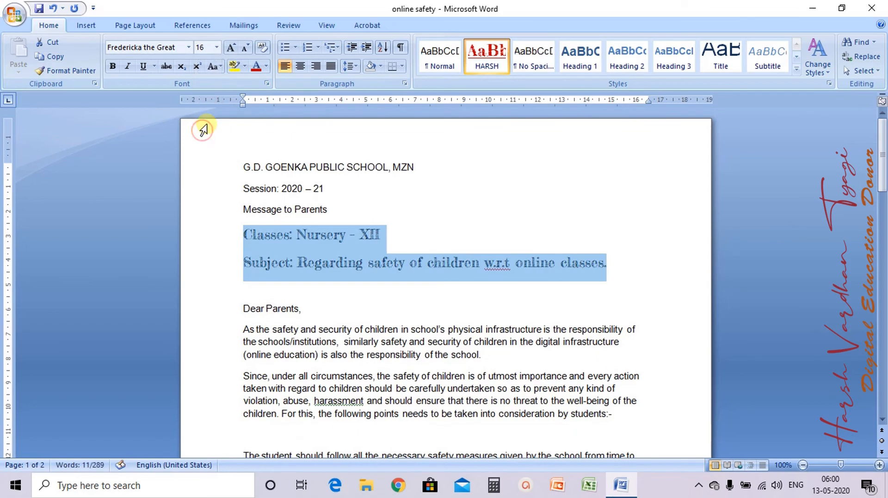
# Make the "Classes" and "Subject" lines dark blue, bold and struck through.
pyautogui.click(266, 67)
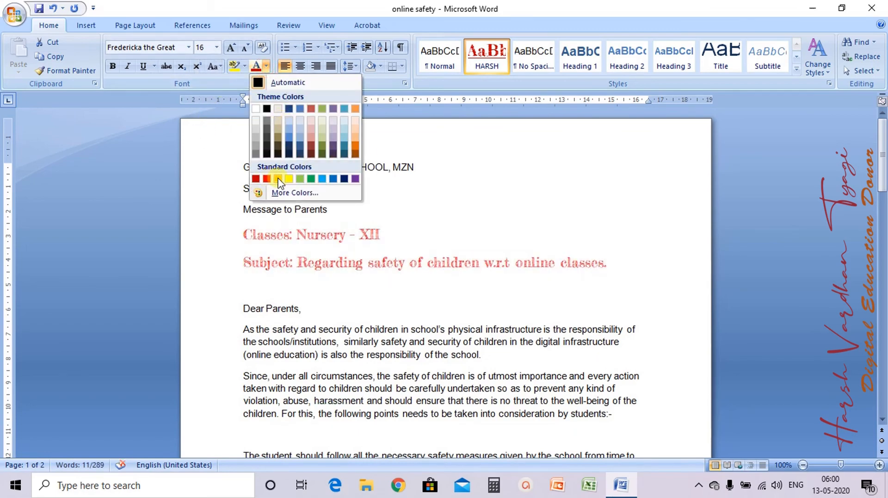
pyautogui.click(344, 178)
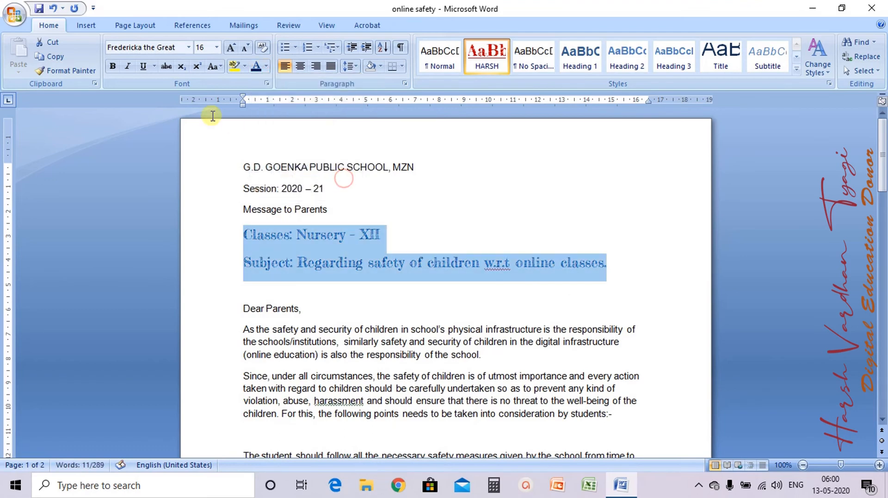
pyautogui.click(111, 66)
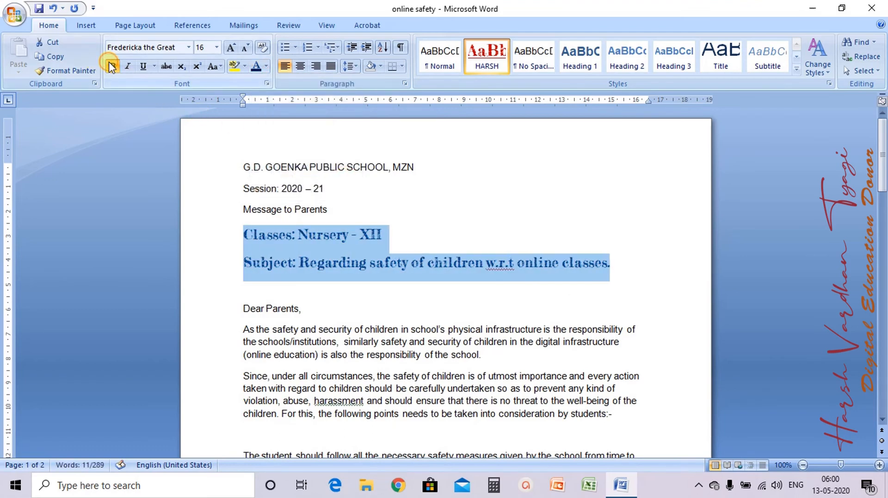
pyautogui.click(166, 66)
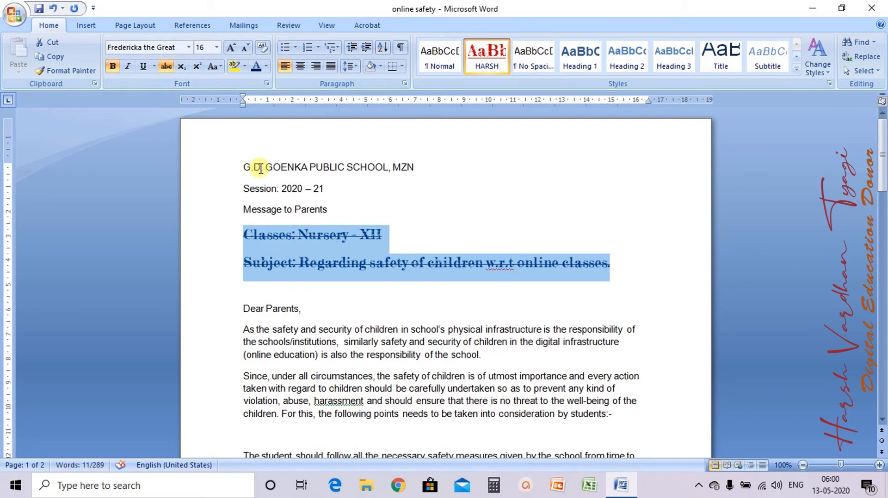
# Pick up the Subject line's formatting with Format Painter and paint it over the "Classes" and "Subject" lines.
pyautogui.click(366, 268)
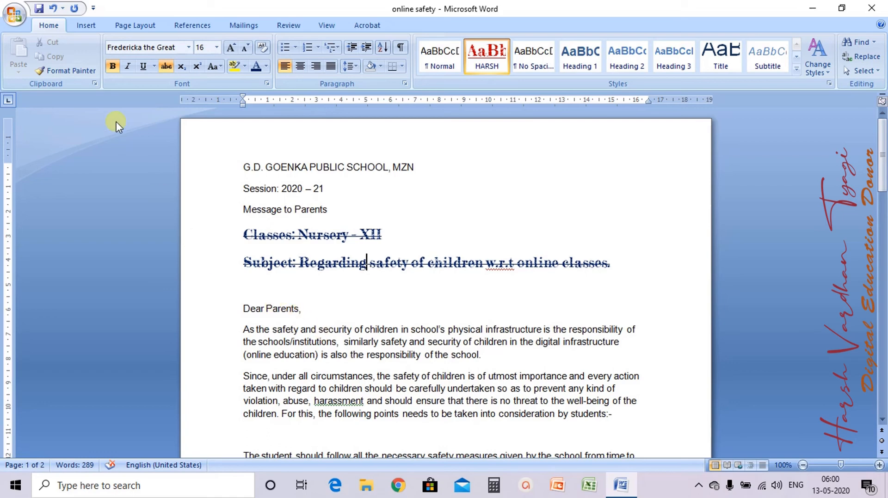
pyautogui.click(73, 73)
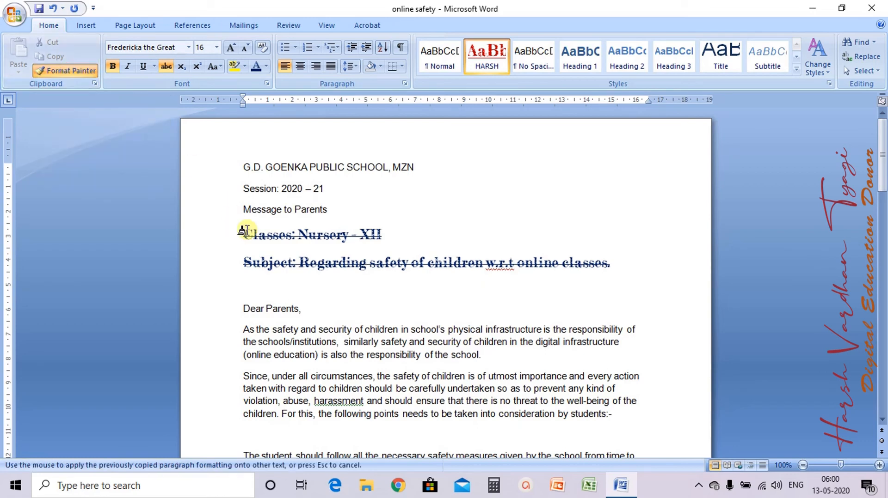
pyautogui.moveTo(248, 237)
pyautogui.mouseDown()
pyautogui.moveTo(290, 242)
pyautogui.moveTo(317, 259)
pyautogui.moveTo(441, 276)
pyautogui.moveTo(608, 267)
pyautogui.mouseUp()
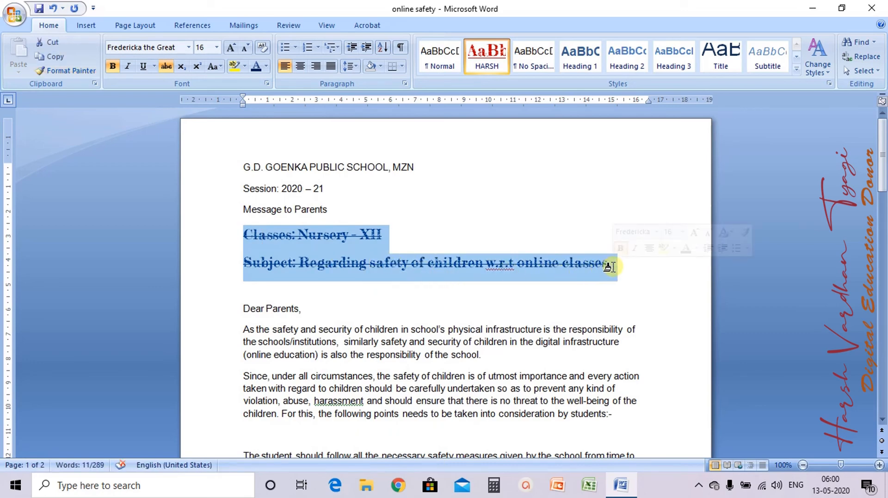
# Copy the plain formatting of the "Dear Parents," text onto the "Classes" and "Subject" lines with Format Painter.
pyautogui.click(243, 308)
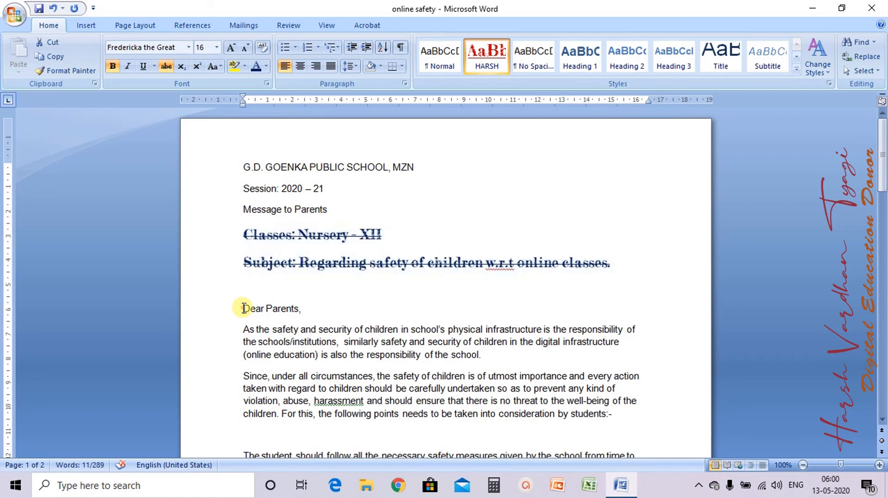
pyautogui.click(76, 69)
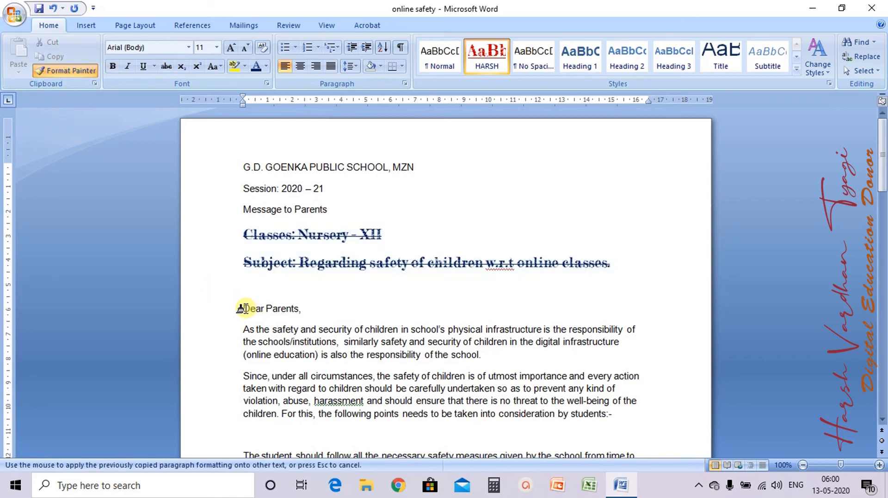
pyautogui.moveTo(244, 308)
pyautogui.mouseDown()
pyautogui.moveTo(280, 332)
pyautogui.moveTo(439, 388)
pyautogui.moveTo(616, 412)
pyautogui.mouseUp()
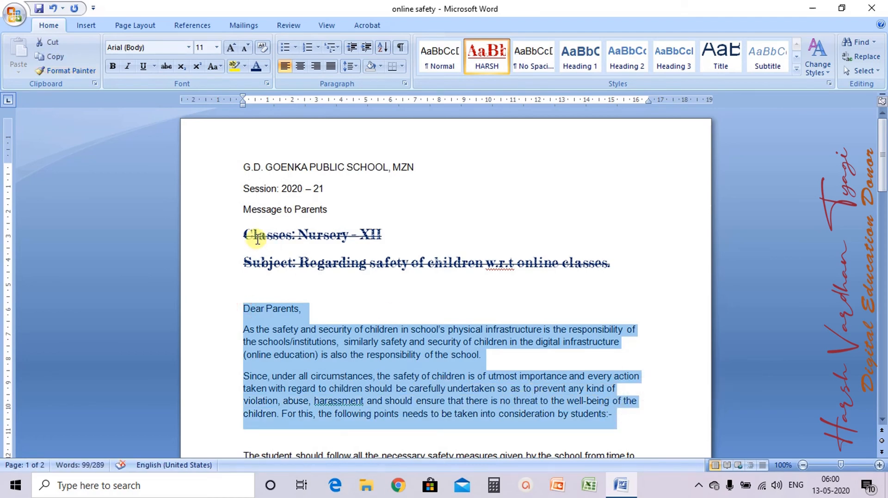
pyautogui.click(76, 68)
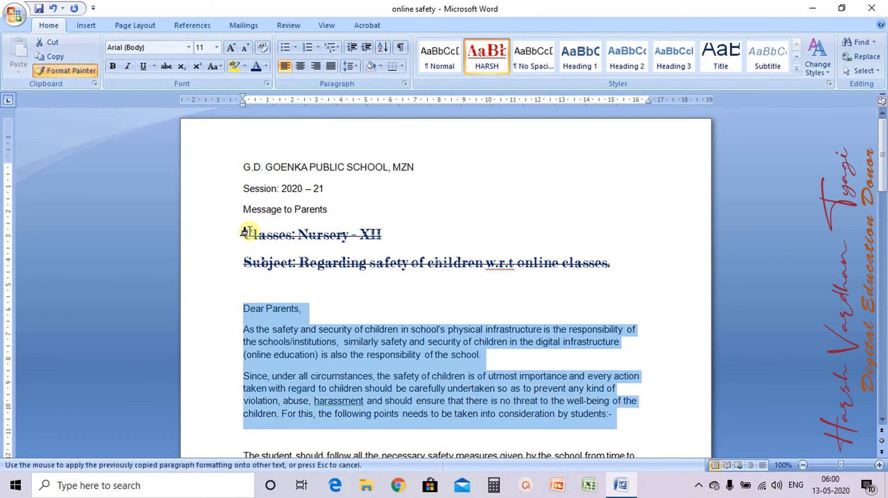
pyautogui.moveTo(245, 232)
pyautogui.mouseDown()
pyautogui.moveTo(367, 259)
pyautogui.moveTo(611, 265)
pyautogui.mouseUp()
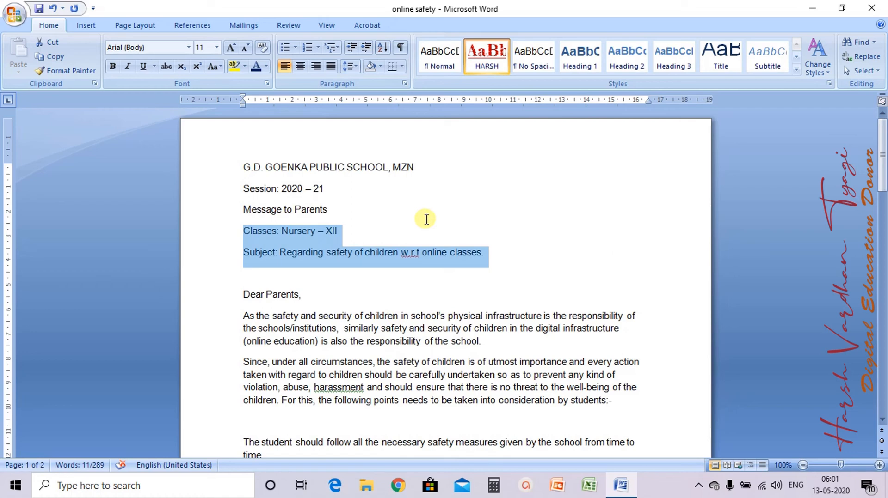
# Format the "Classes" and "Subject" lines in Fredericka the Great, size 18, bold and dark blue, with a yellow highlight.
pyautogui.click(188, 47)
pyautogui.click(175, 121)
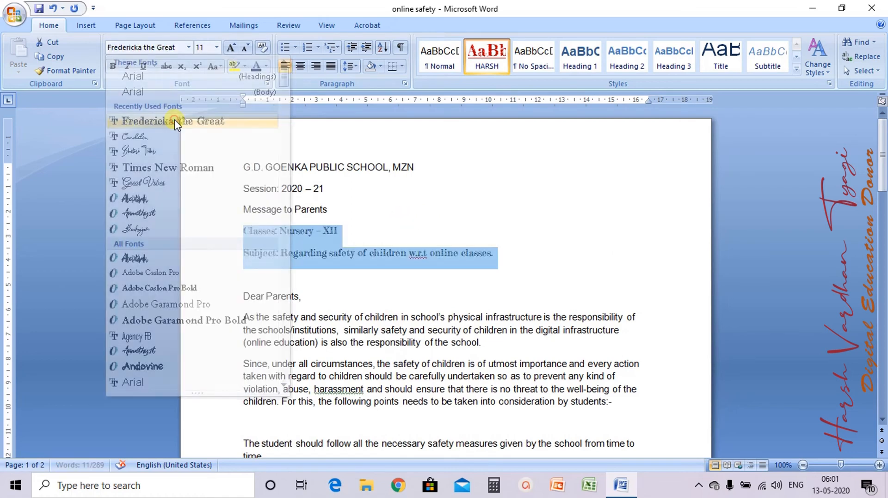
pyautogui.click(216, 47)
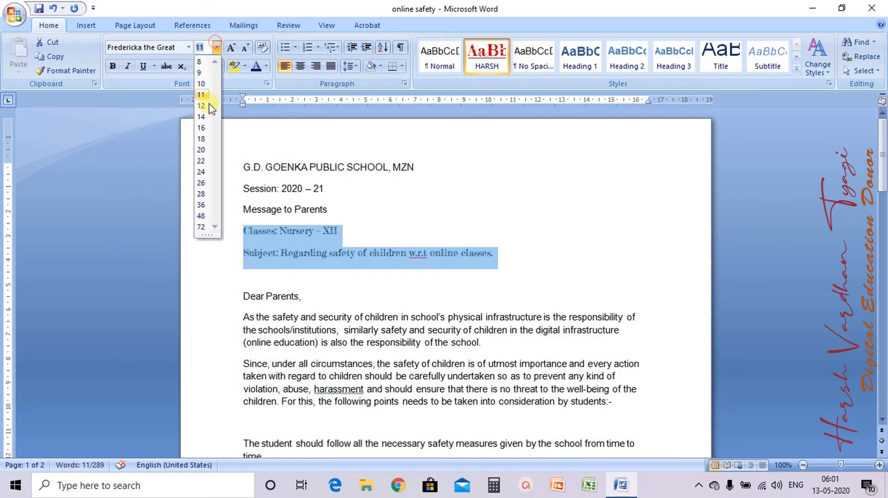
pyautogui.click(202, 139)
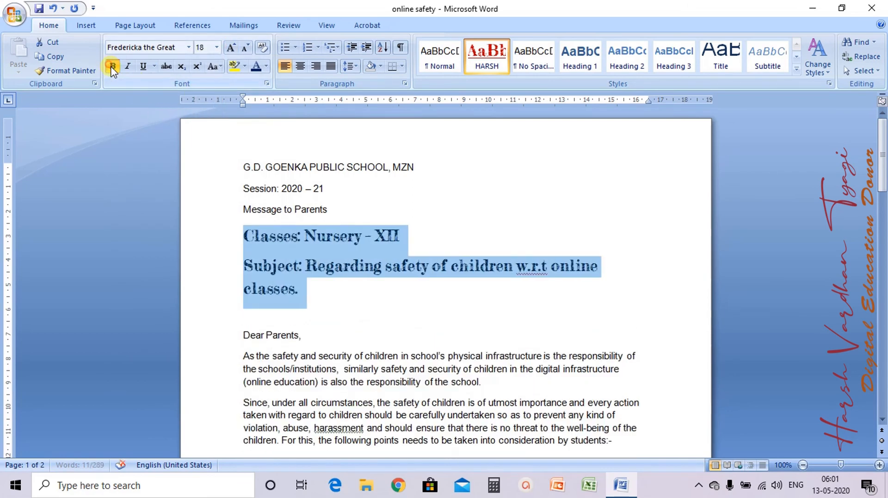
pyautogui.click(245, 66)
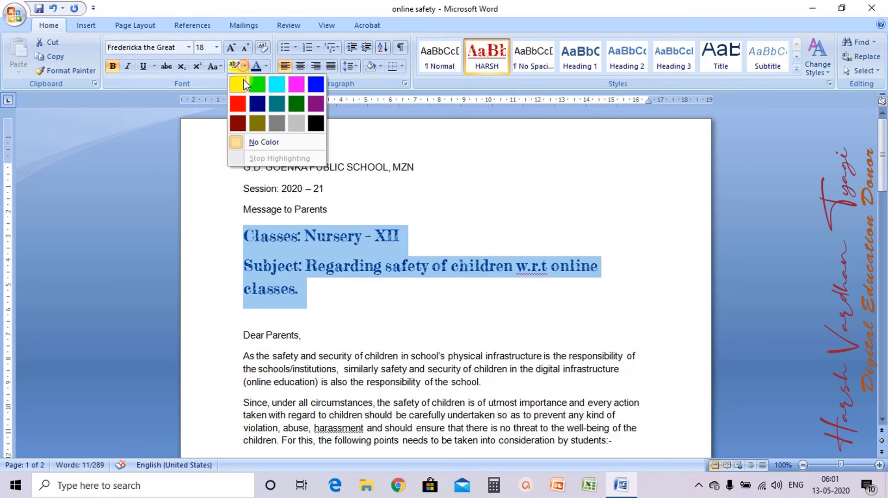
pyautogui.click(241, 83)
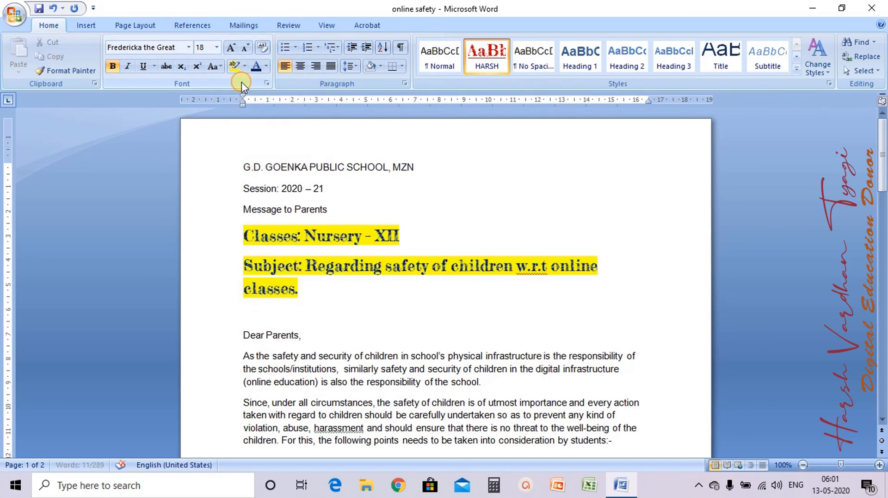
# Repaint the "Classes" and "Subject" lines with Format Painter and copy their formatting onto "Dear Parents," and the two paragraphs below.
pyautogui.click(65, 70)
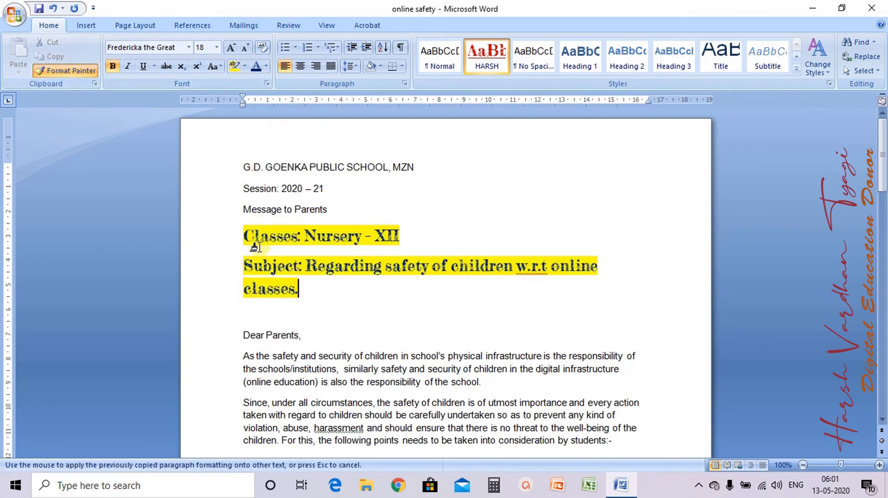
pyautogui.moveTo(240, 234); pyautogui.dragTo(308, 289)
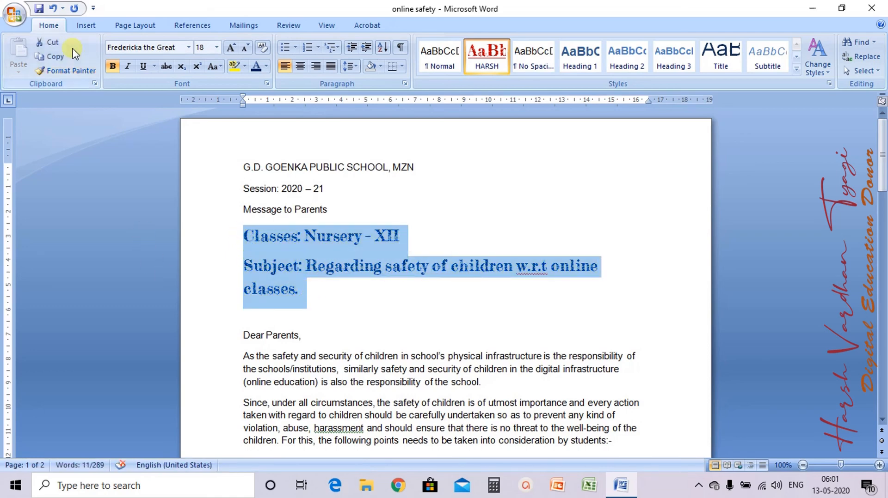
pyautogui.click(73, 68)
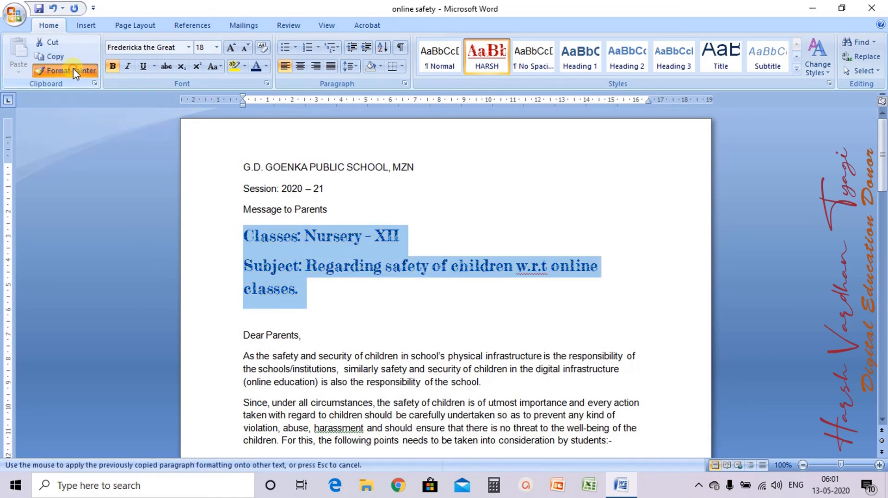
pyautogui.moveTo(241, 336)
pyautogui.mouseDown()
pyautogui.moveTo(350, 399)
pyautogui.moveTo(618, 440)
pyautogui.mouseUp()
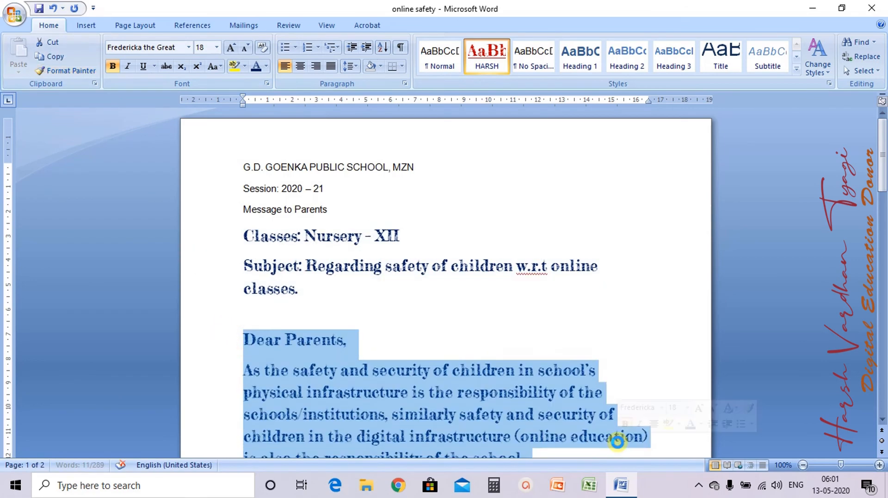
pyautogui.click(686, 257)
pyautogui.moveTo(882, 175); pyautogui.dragTo(883, 226)
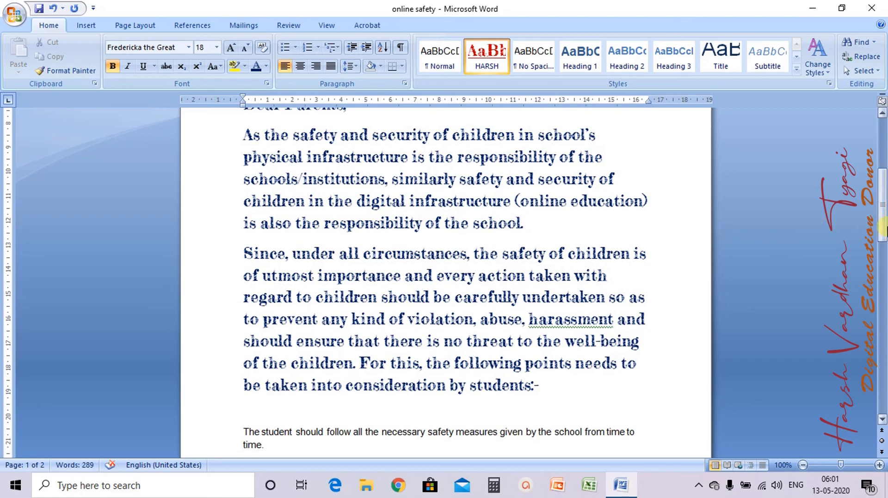
pyautogui.moveTo(883, 211); pyautogui.dragTo(883, 143)
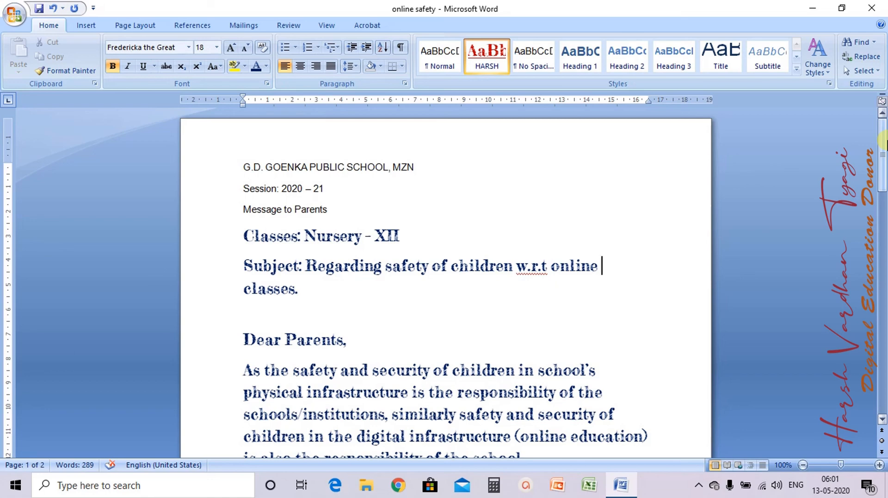
pyautogui.click(561, 186)
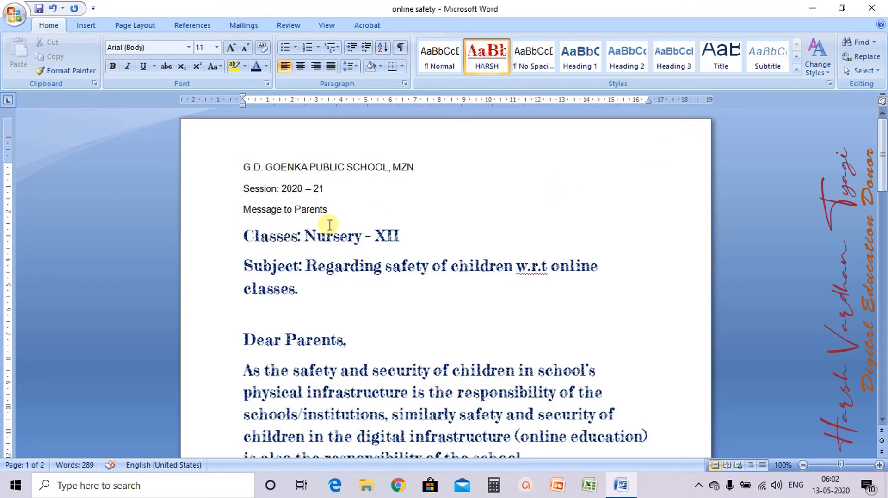
# Clear all formatting from the entire letter using the Styles list.
pyautogui.hotkey('ctrl', 'a')
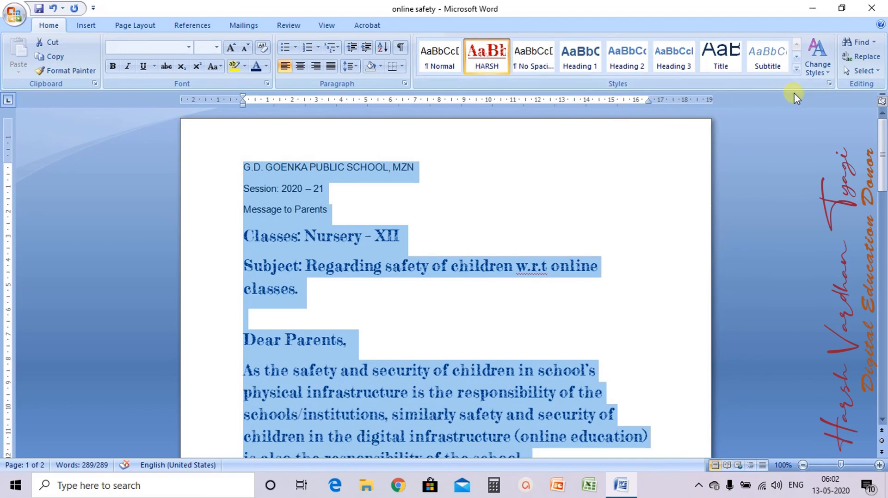
pyautogui.click(826, 84)
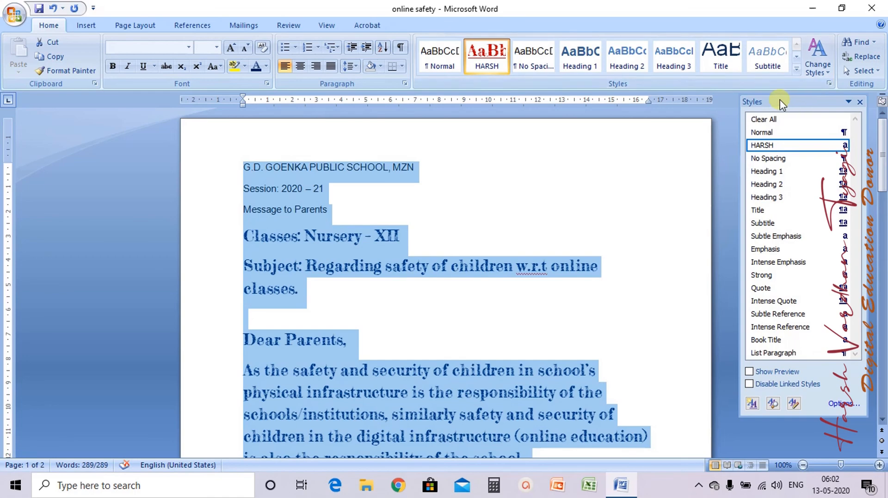
pyautogui.click(765, 121)
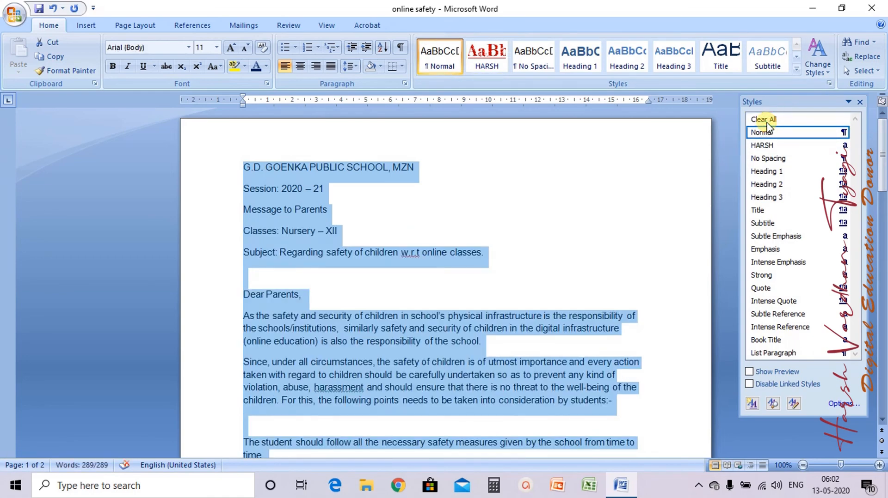
# Try making a new style available to new documents based on this template, and discard the new style.
pyautogui.click(750, 405)
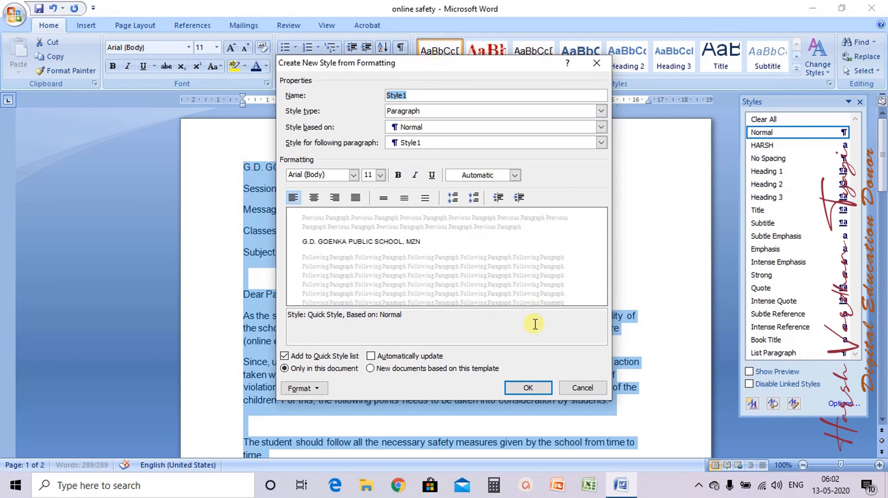
pyautogui.click(402, 372)
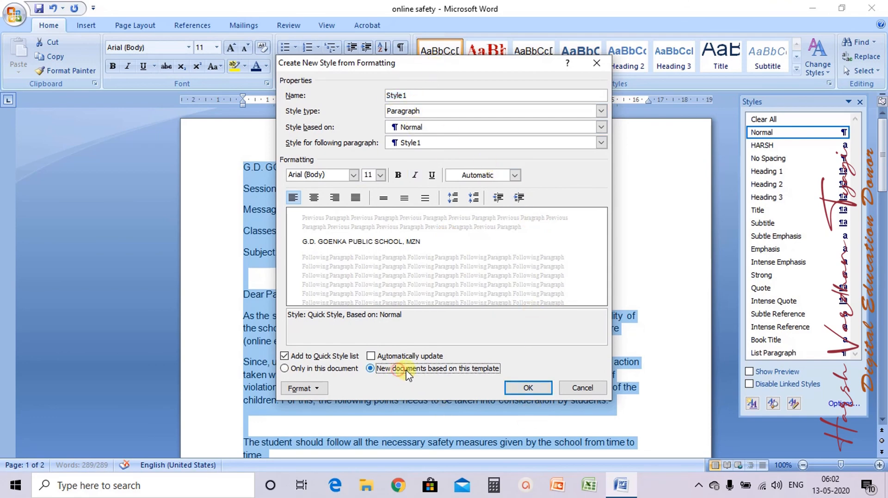
pyautogui.click(586, 390)
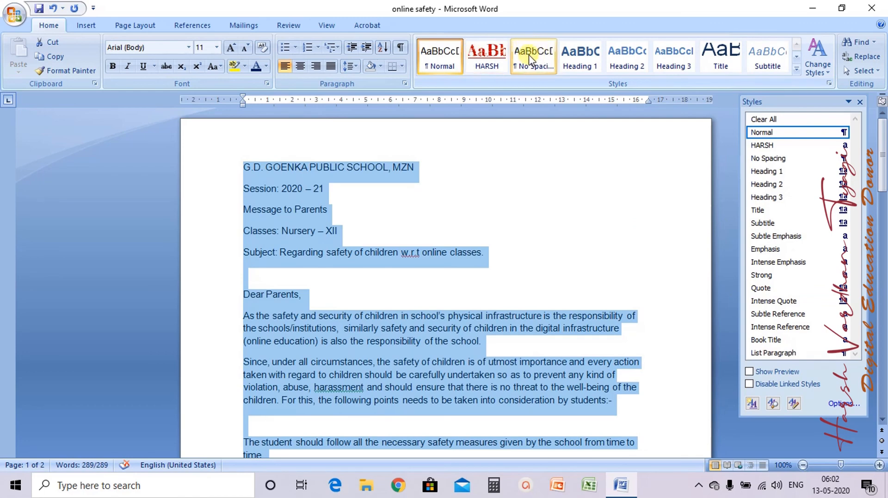
# With the whole letter selected, examine which styles the Style Pane Options show, cancel the options and close the Styles list.
pyautogui.hotkey('ctrl', 'a')
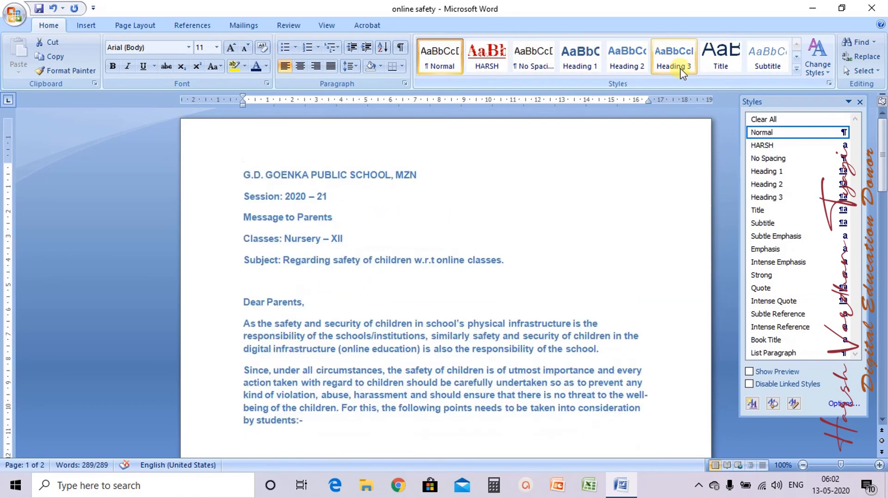
pyautogui.click(839, 404)
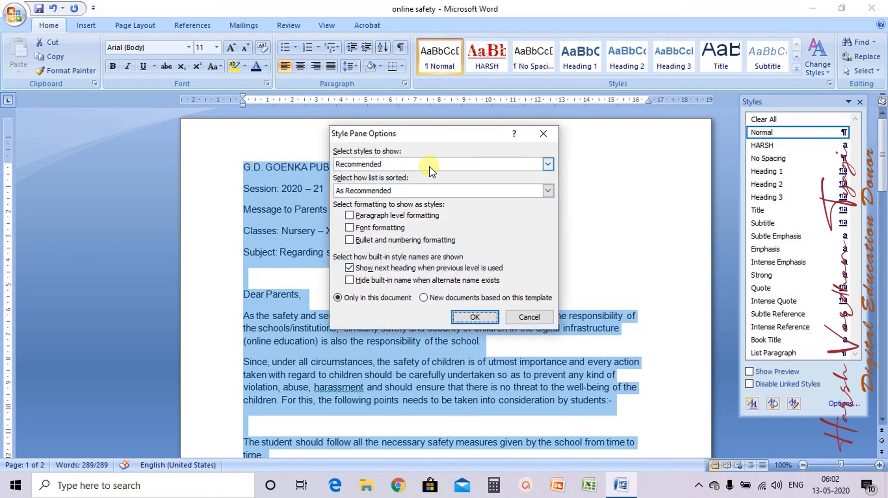
pyautogui.click(412, 165)
pyautogui.click(411, 166)
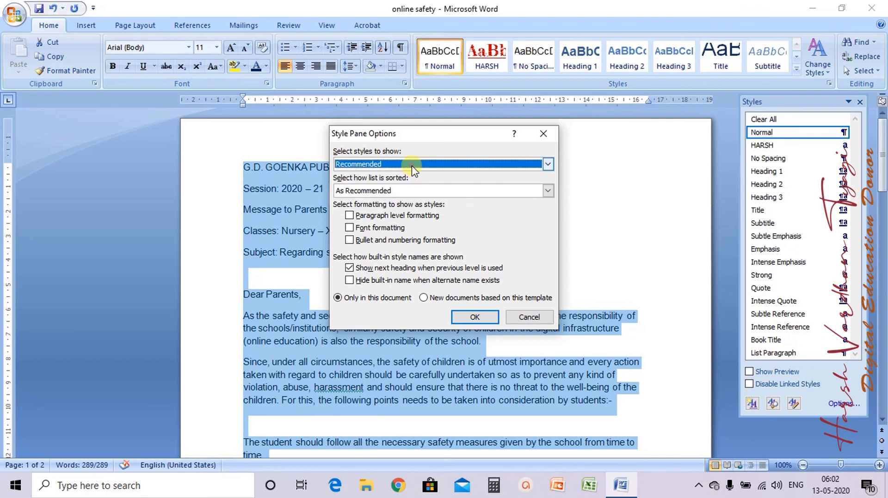
pyautogui.click(532, 319)
pyautogui.click(859, 102)
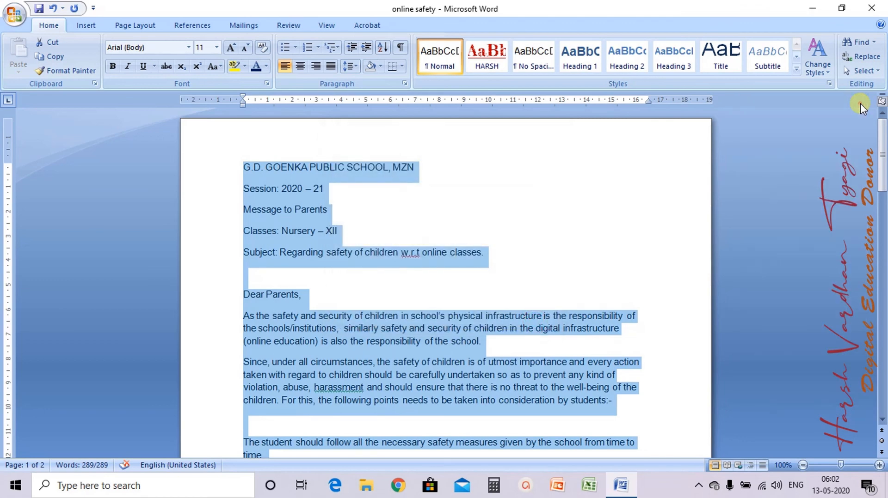
# Deselect the letter's text, close the document and launch Microsoft Word again.
pyautogui.click(673, 128)
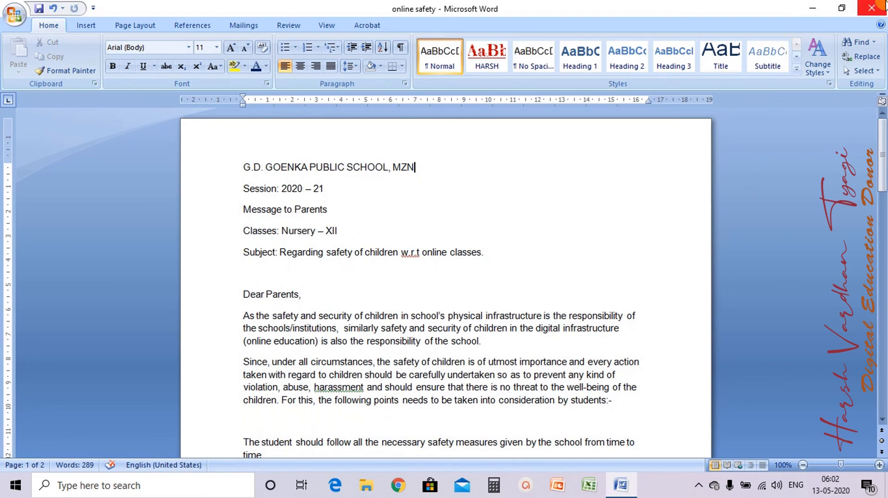
pyautogui.click(883, 6)
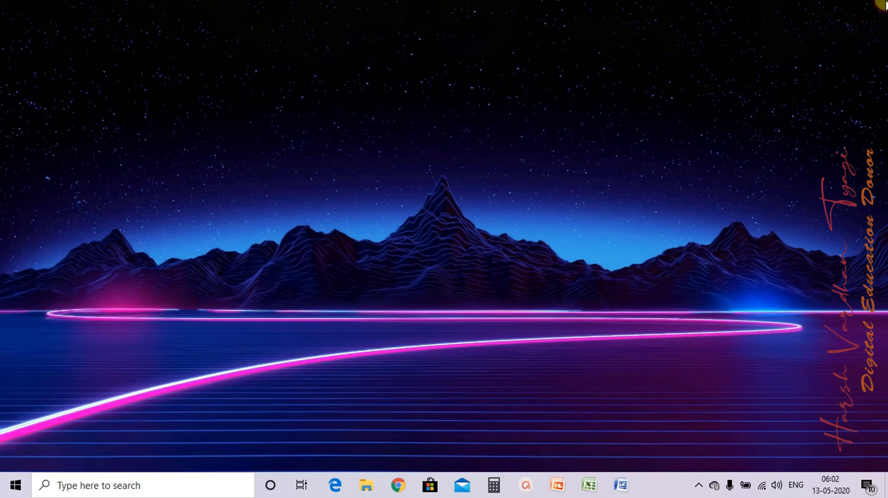
pyautogui.click(620, 485)
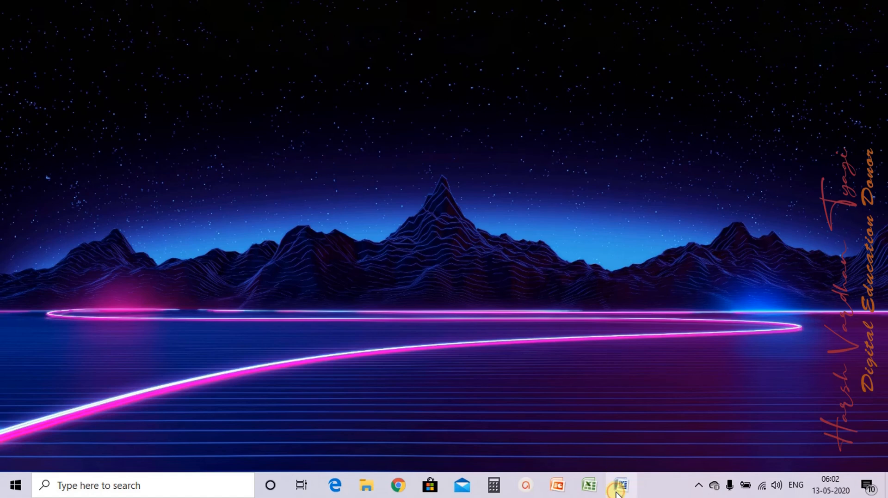